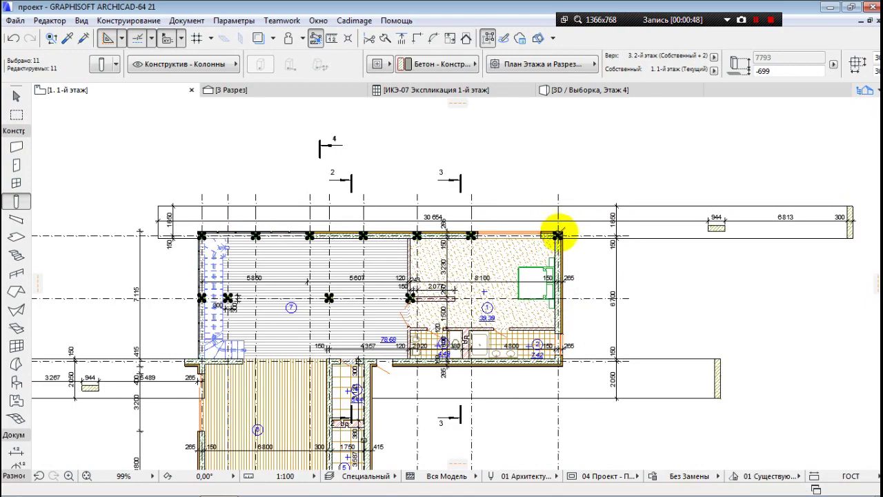
Step: Deselect the columns and examine the wall layers and hatching on the first-floor plan
key(Escape)
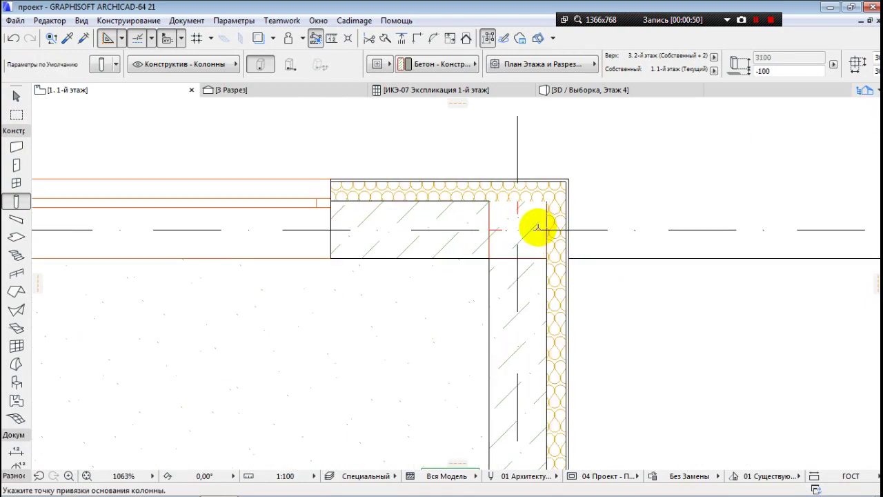
scroll(537, 228, down, 10)
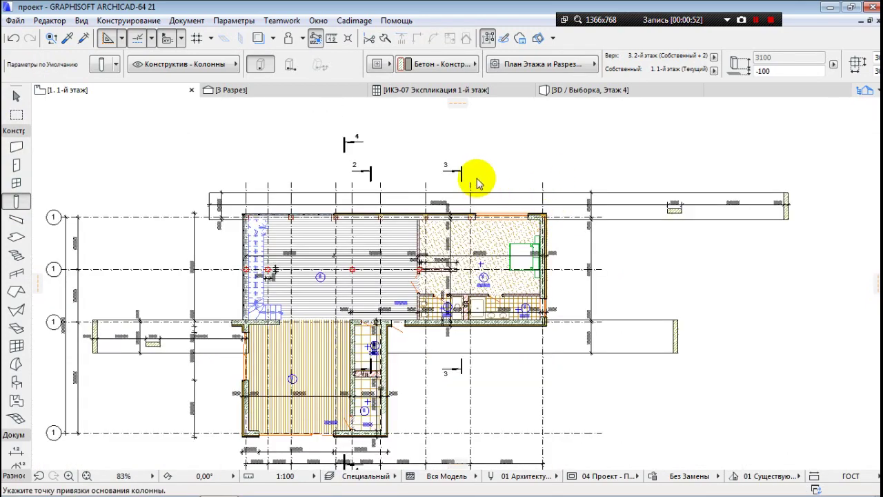
scroll(240, 404, up, 5)
scroll(240, 404, up, 4)
scroll(256, 302, up, 5)
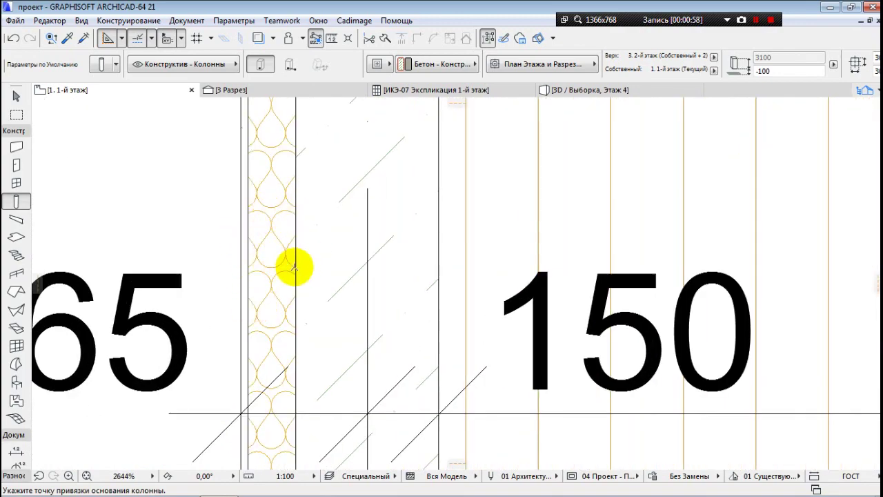
scroll(211, 267, down, 7)
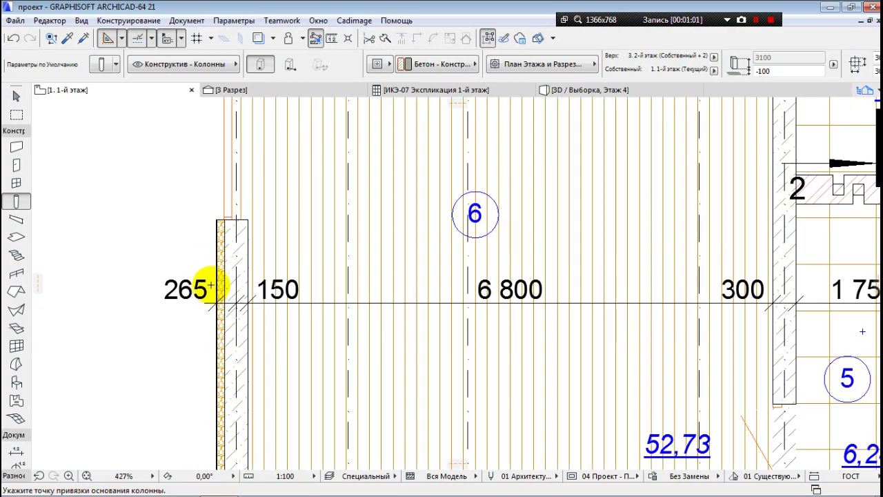
scroll(206, 264, down, 4)
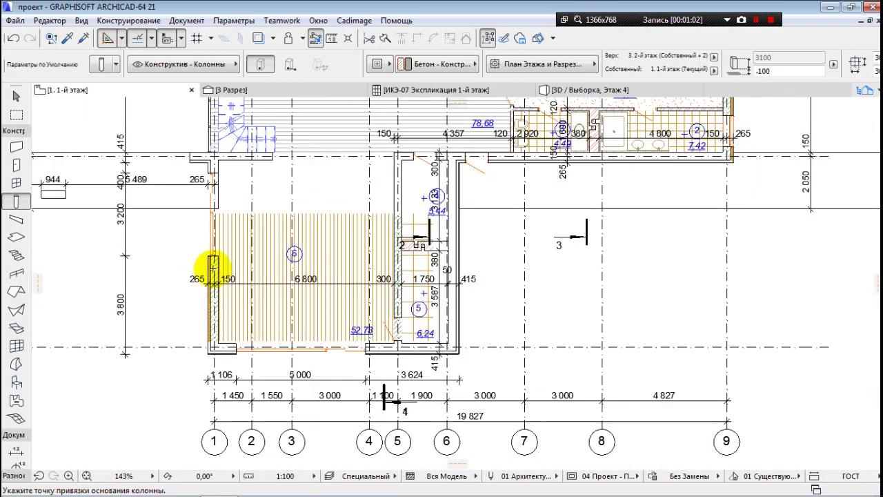
scroll(259, 332, down, 1)
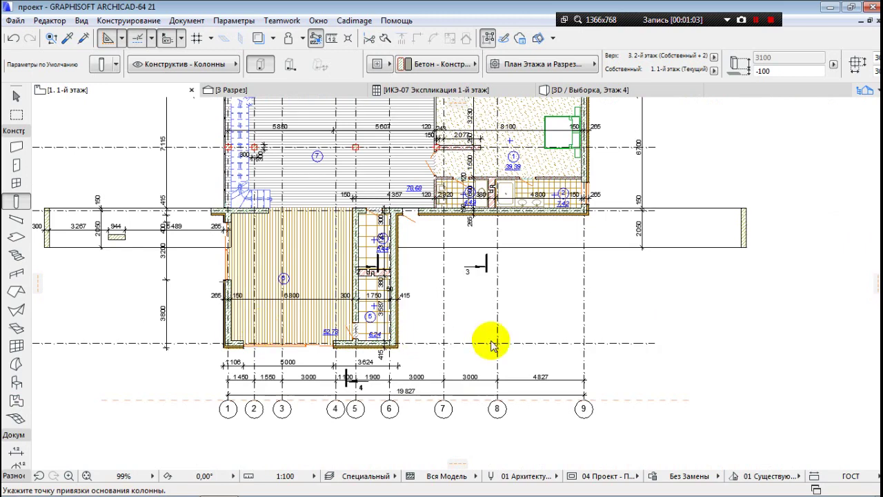
Step: Apply the "Конструктивный План" graphic override combination to the first-floor plan and inspect the result
click(685, 478)
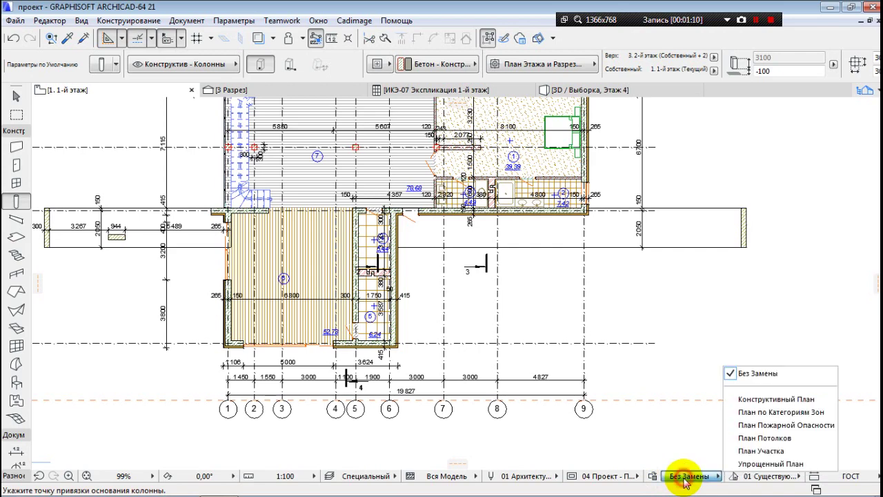
click(768, 400)
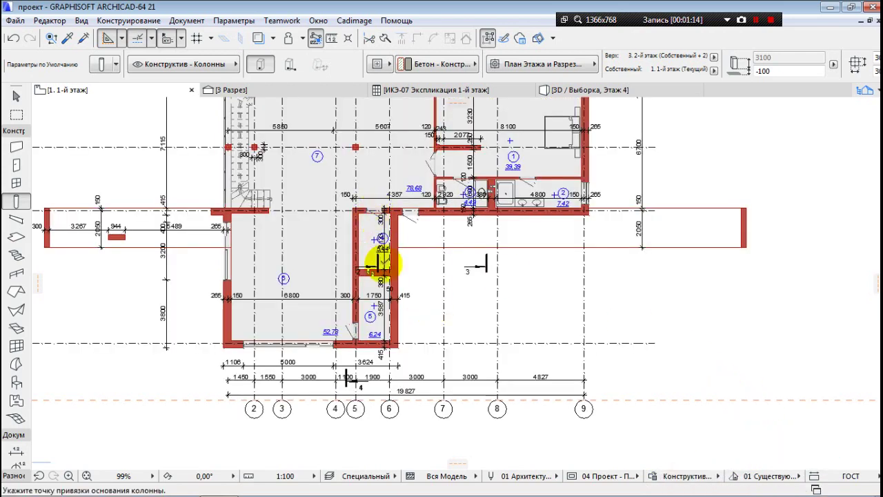
scroll(404, 306, down, 3)
scroll(387, 306, up, 4)
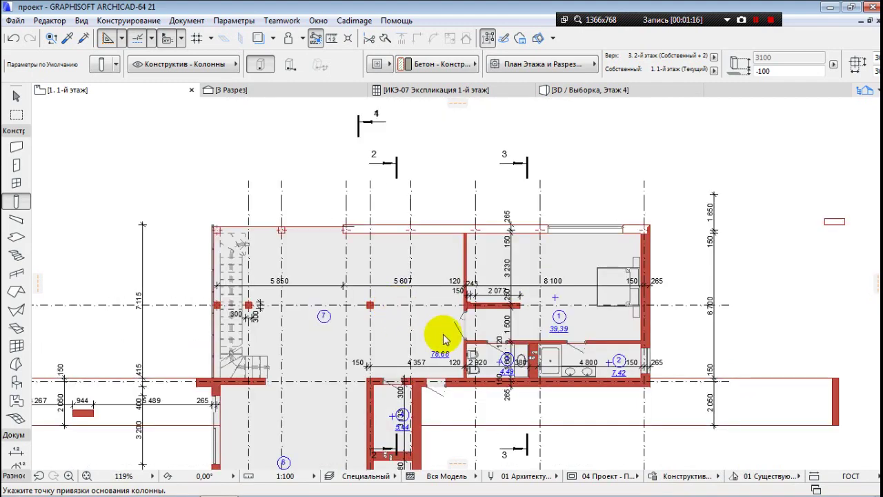
Step: Preview the plan with the overrides "План по Категориям Зон", "План Пожарной Опасности", "План Потолков" and "План Участка" in turn
click(704, 483)
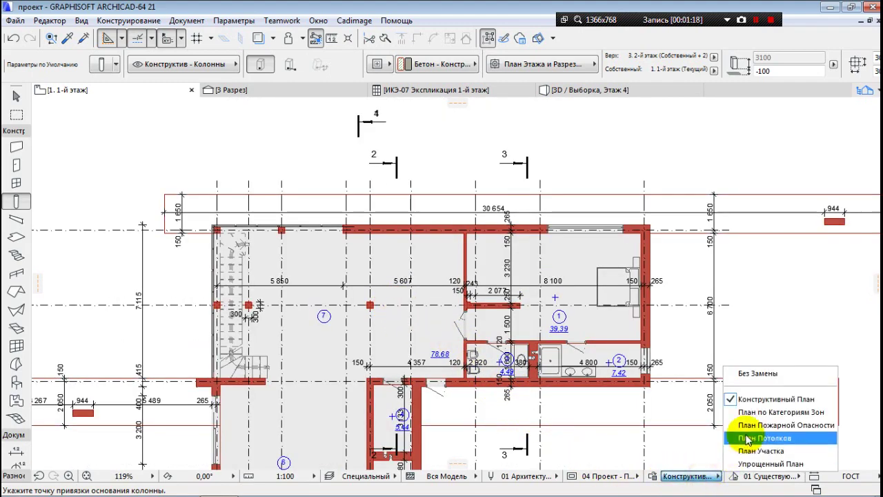
click(755, 414)
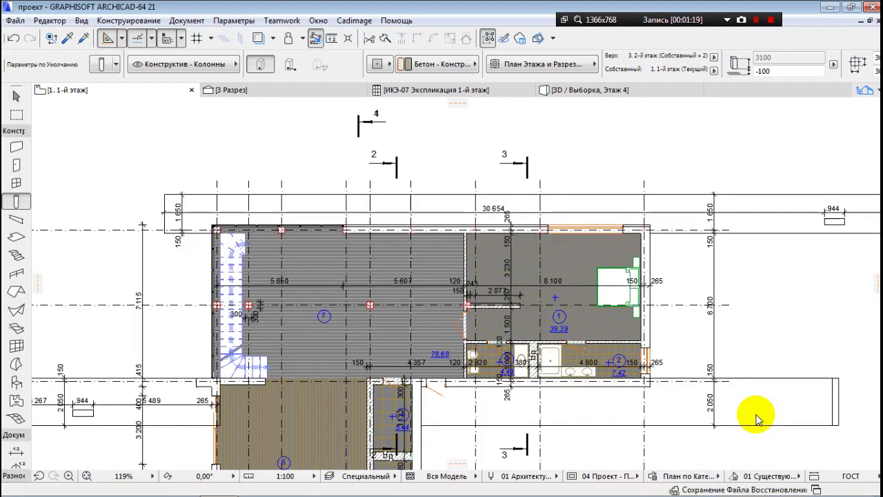
click(690, 477)
click(749, 425)
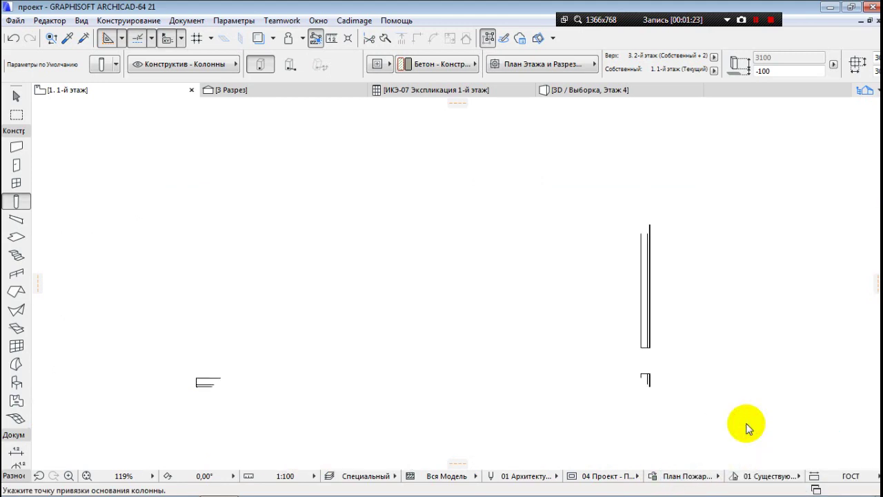
click(676, 478)
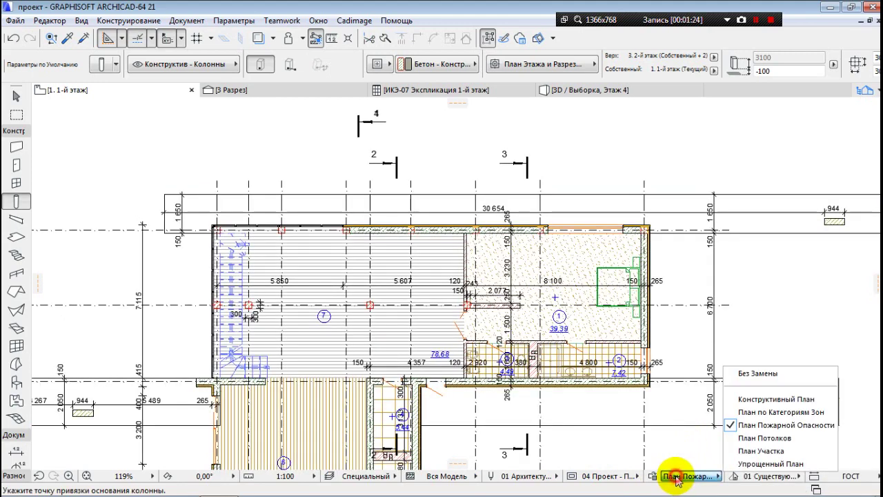
click(759, 437)
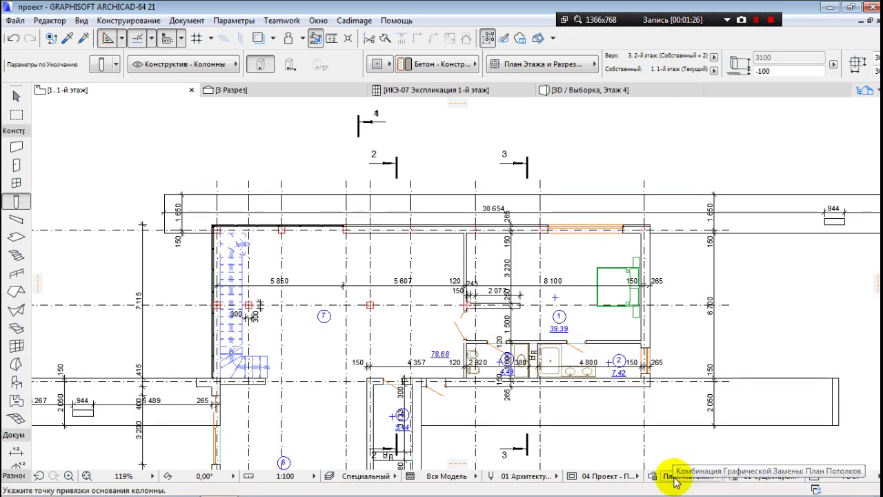
click(683, 478)
click(732, 451)
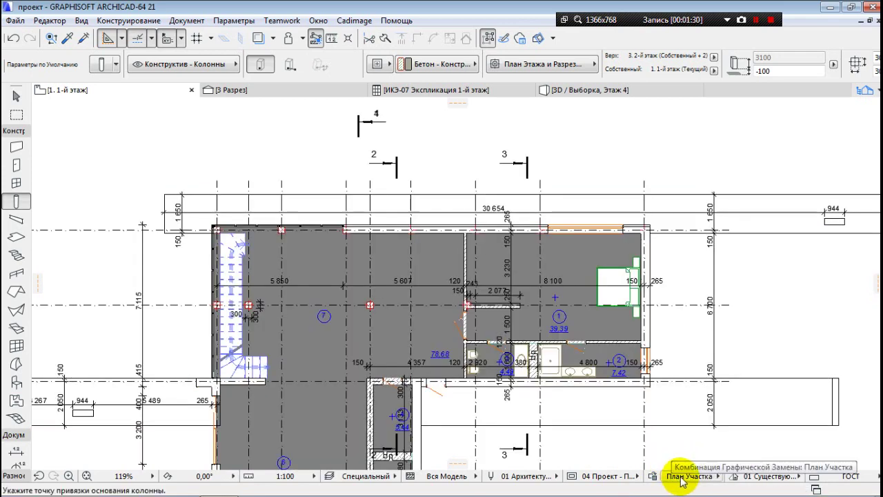
Step: Preview the plan with the "Упрощенный План" graphic override, and restore "Без Замены"
click(682, 476)
click(751, 464)
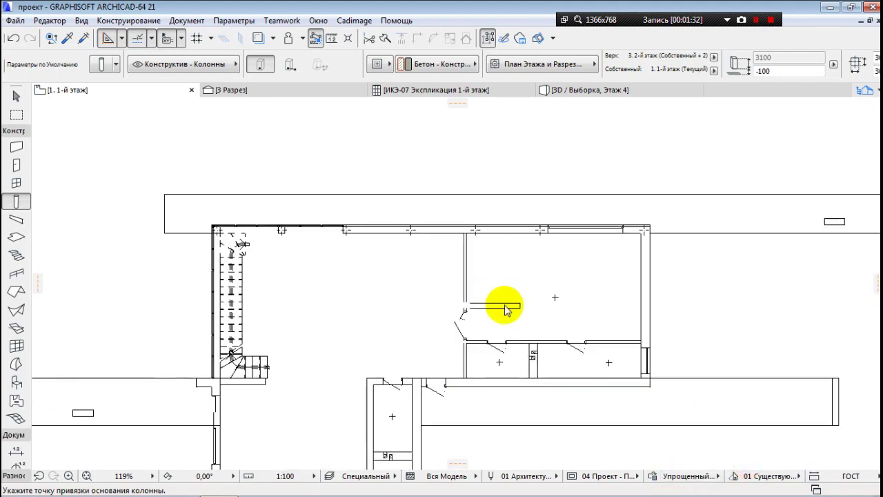
scroll(384, 325, up, 4)
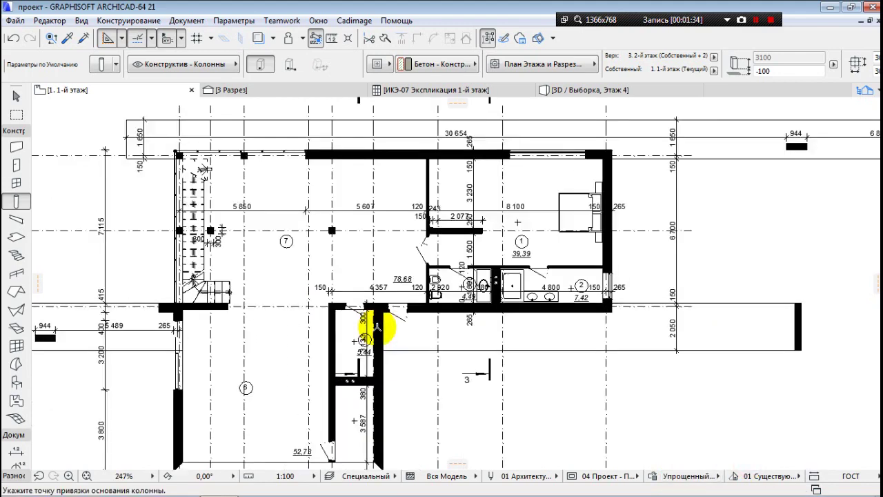
scroll(387, 317, down, 8)
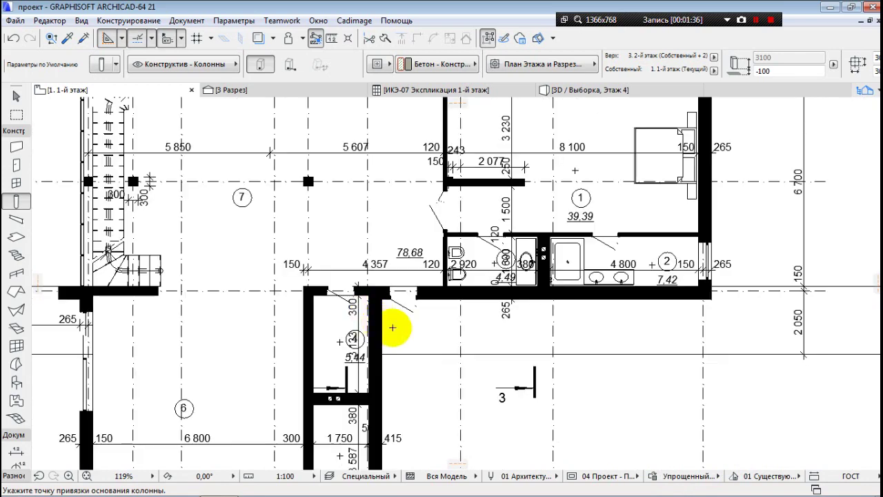
click(673, 476)
click(754, 375)
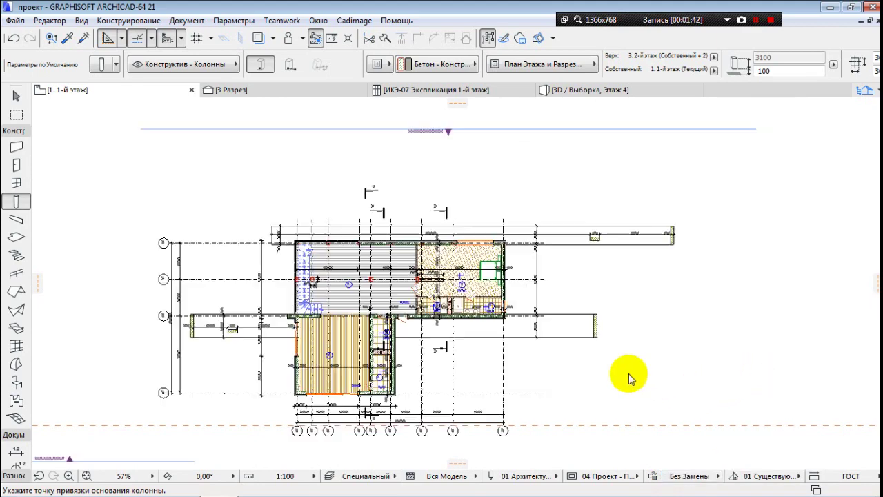
Step: Create a new graphic override combination named "Чертежи на печать"
click(652, 477)
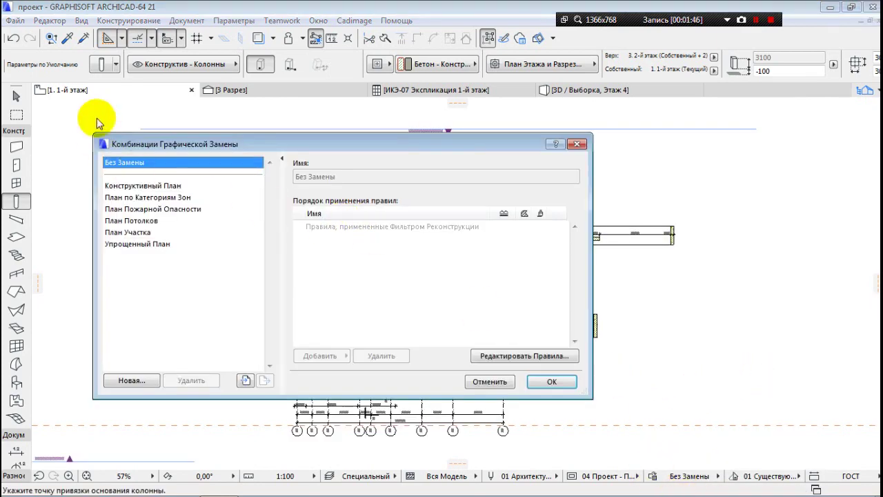
drag(121, 144, 204, 152)
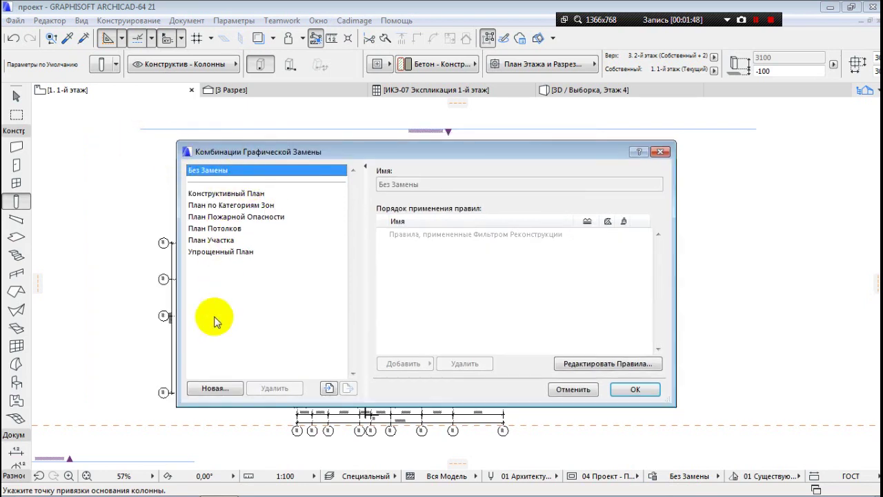
click(218, 387)
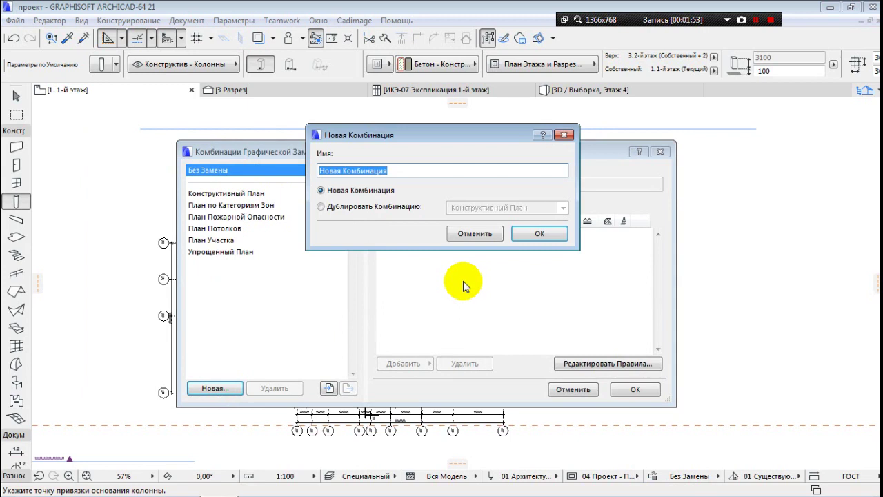
text(Чертежи н)
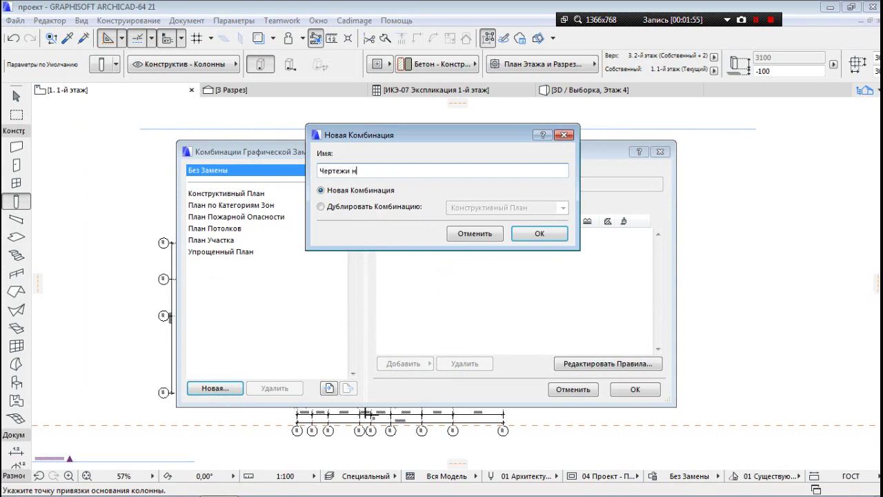
text(а печать)
click(539, 233)
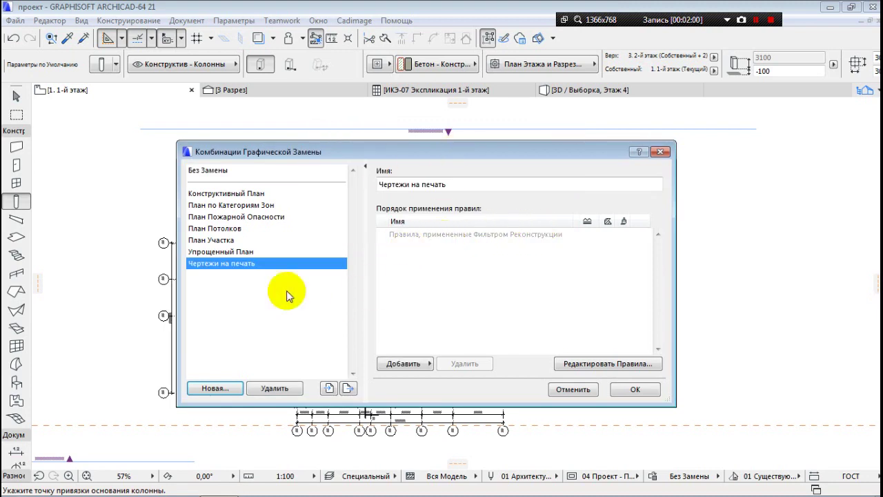
Step: Examine which rules the existing override combinations use, including "План Участка", "План по Категориям Зон" and "Конструктивный План"
click(214, 239)
click(222, 217)
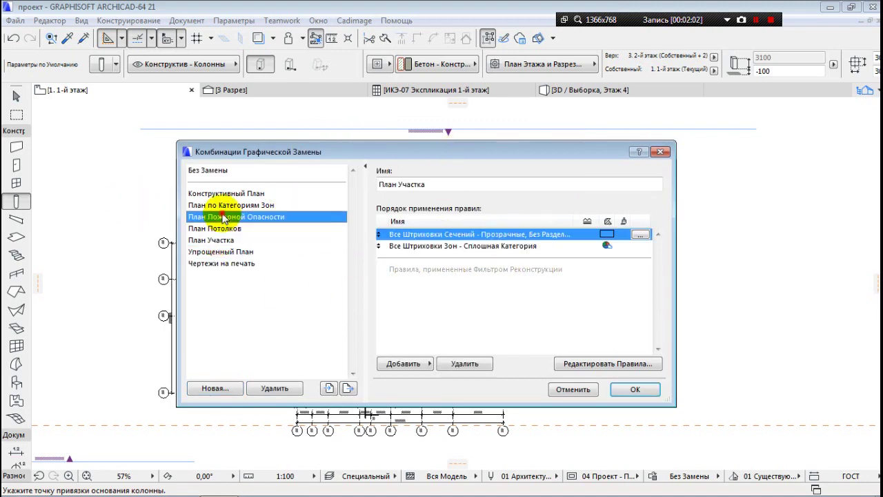
click(221, 205)
click(221, 216)
click(221, 205)
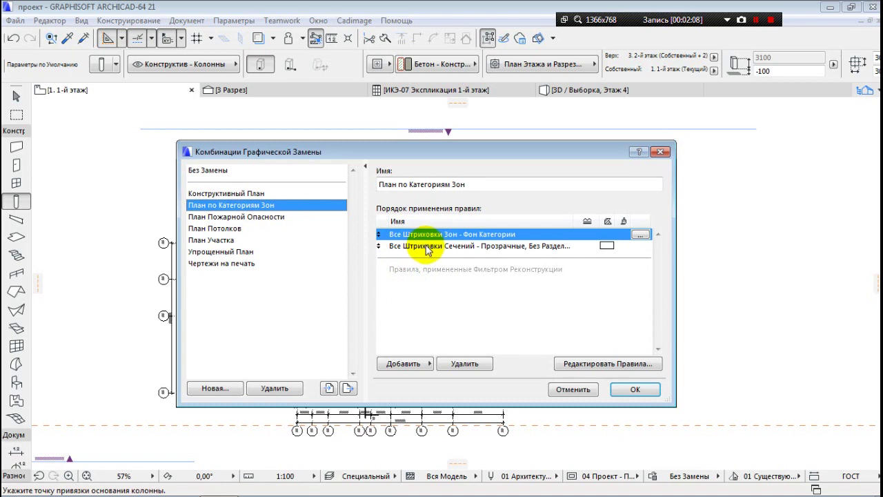
click(231, 196)
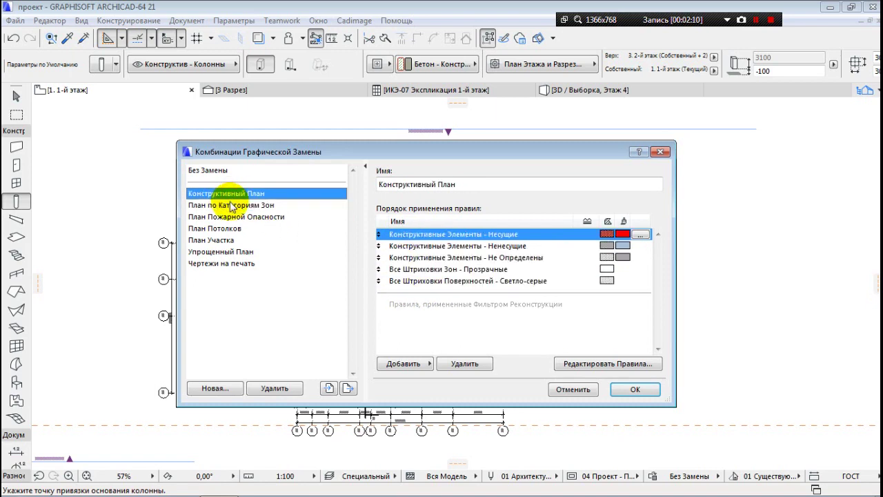
click(217, 231)
click(216, 240)
Step: Look through the predefined rules available to add to the "Чертежи на печать" combination
click(218, 265)
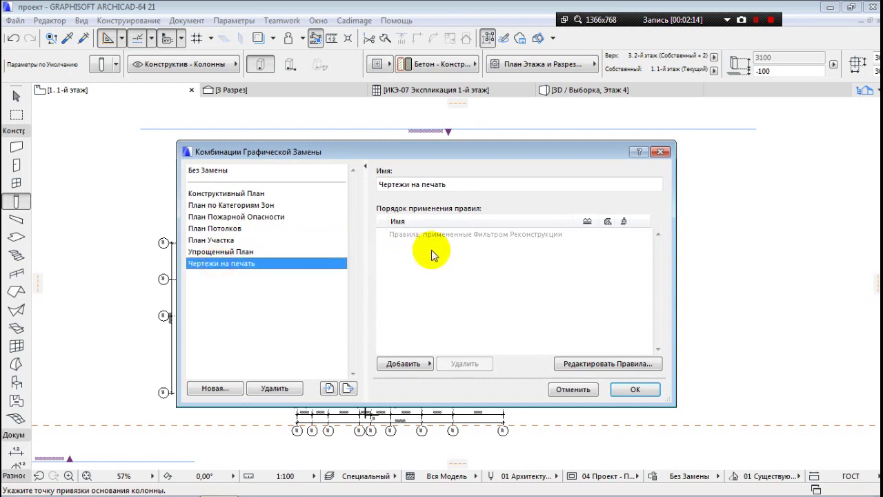
click(401, 363)
click(407, 279)
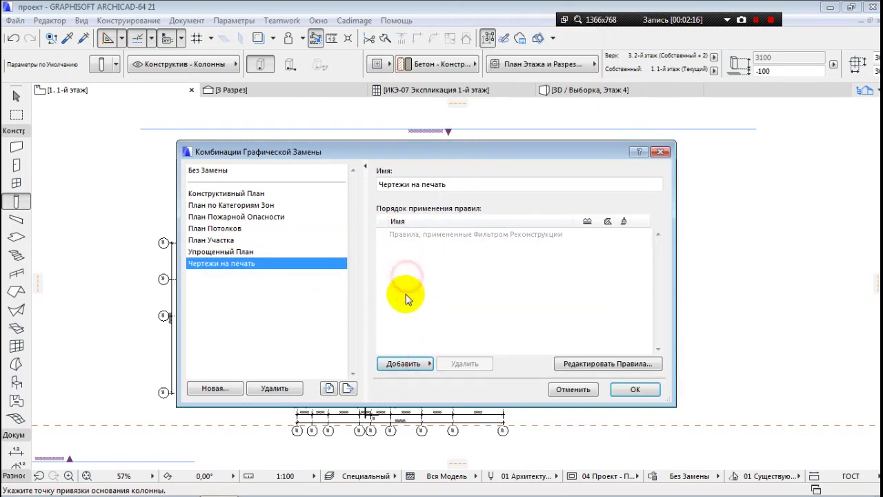
click(401, 363)
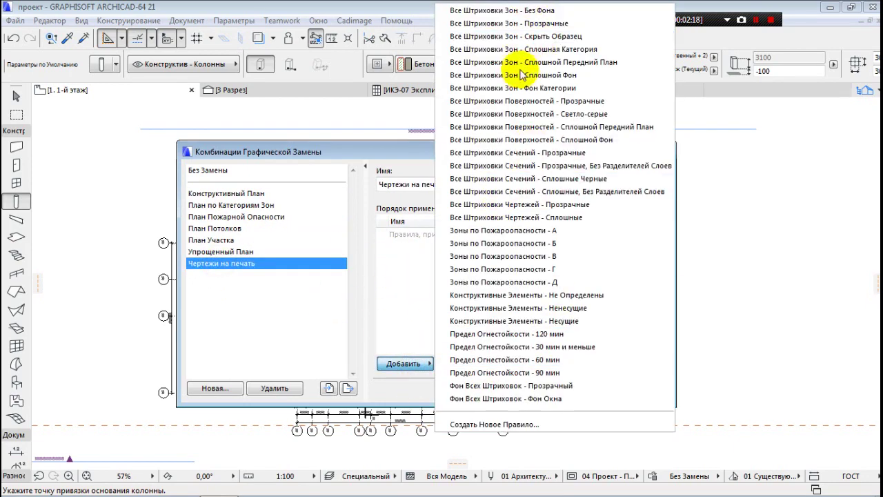
click(402, 277)
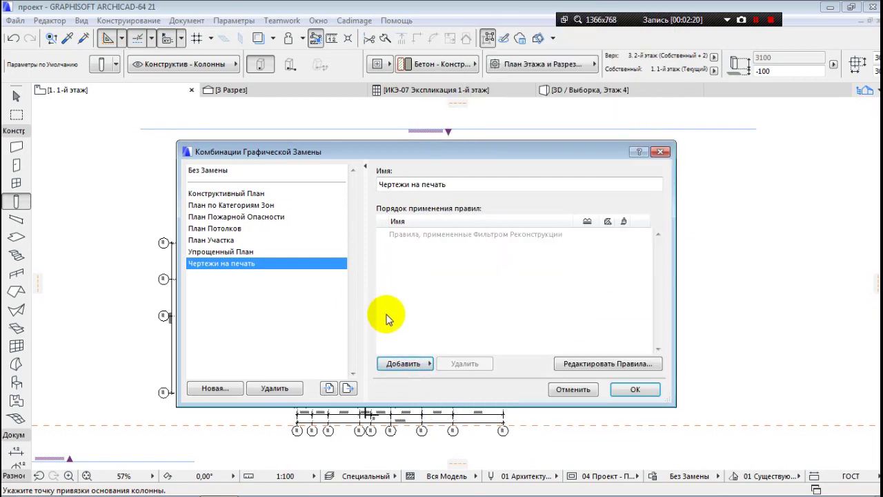
Step: Create a new graphic override rule named "Стены" and set its element type criterion to "Стена"
click(618, 364)
drag(275, 42, 291, 30)
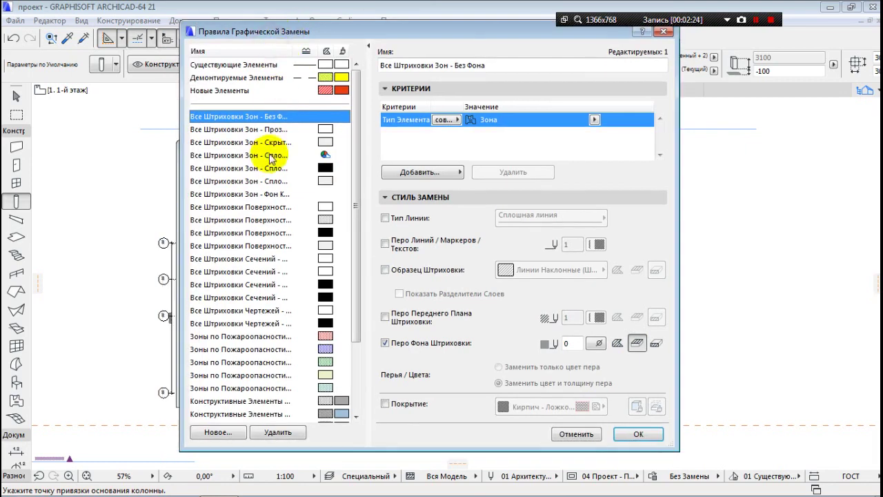
click(218, 432)
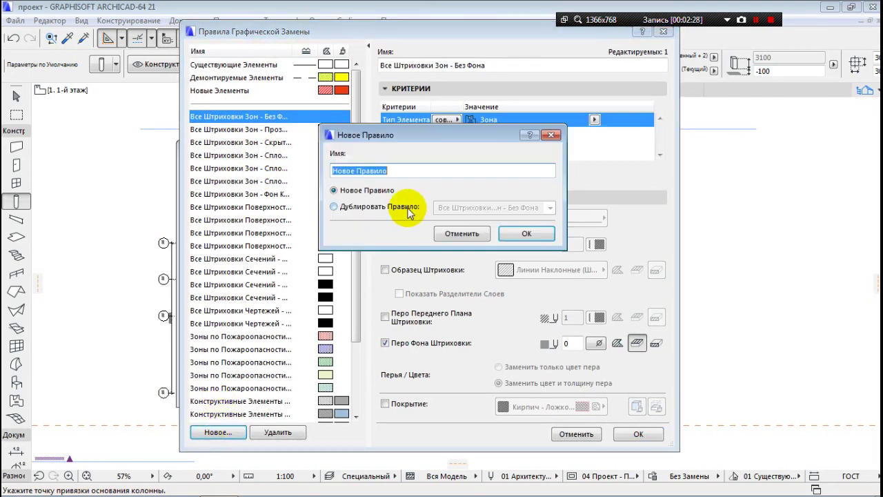
click(523, 234)
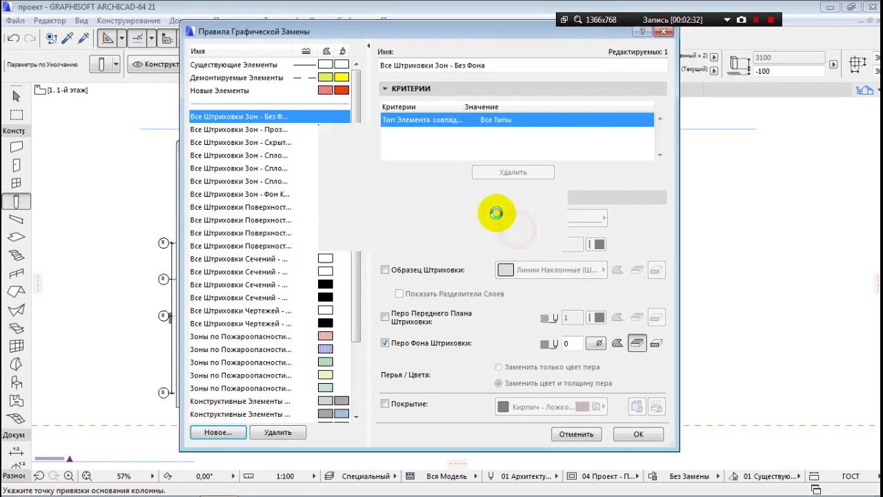
click(594, 120)
click(623, 49)
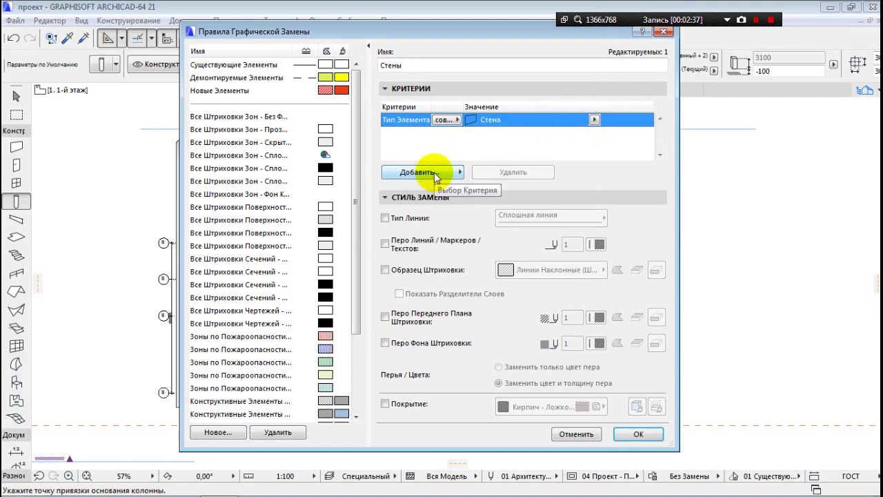
Step: In the "Стены" rule, override the line type with "Сплошная линия" and the line, marker and text pen with pen 21
click(385, 220)
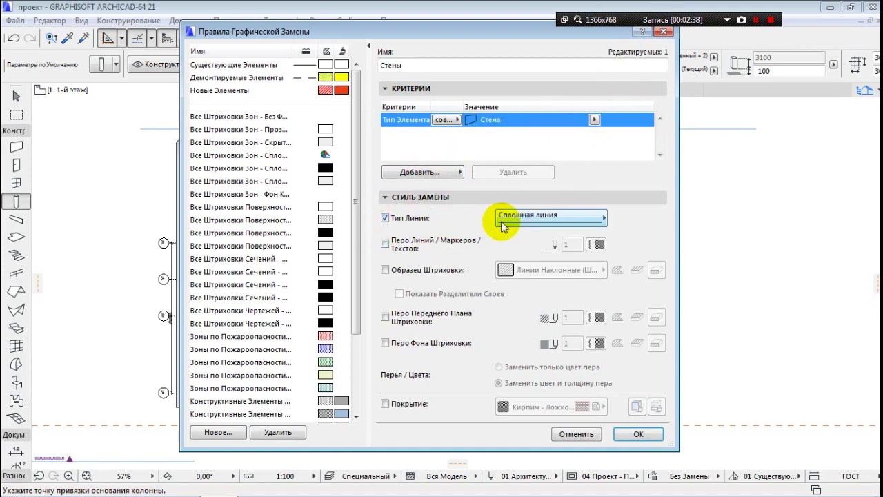
click(517, 217)
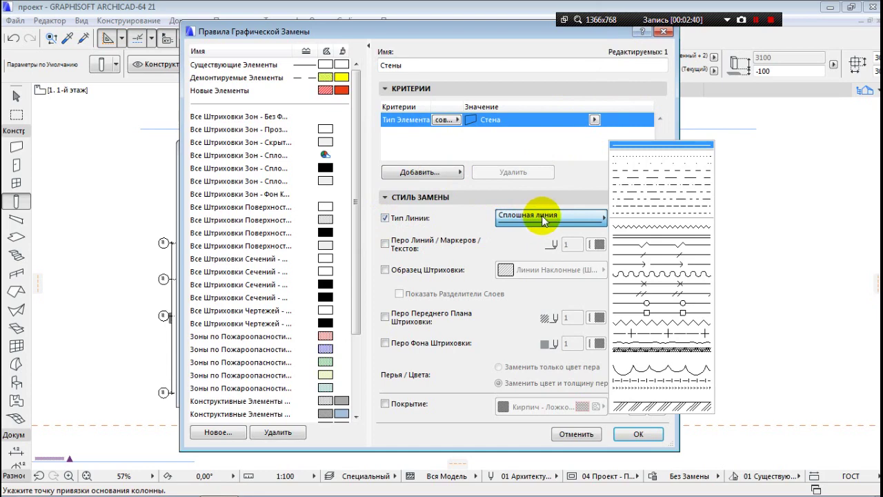
click(635, 146)
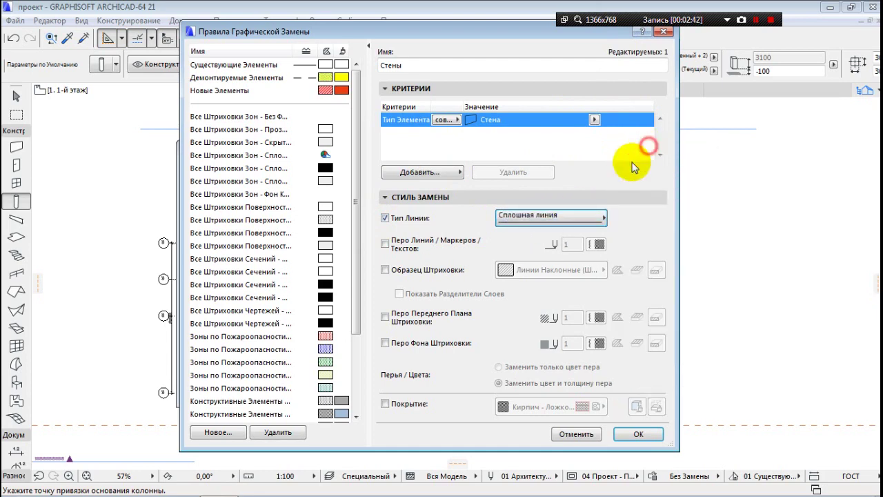
click(385, 245)
click(596, 245)
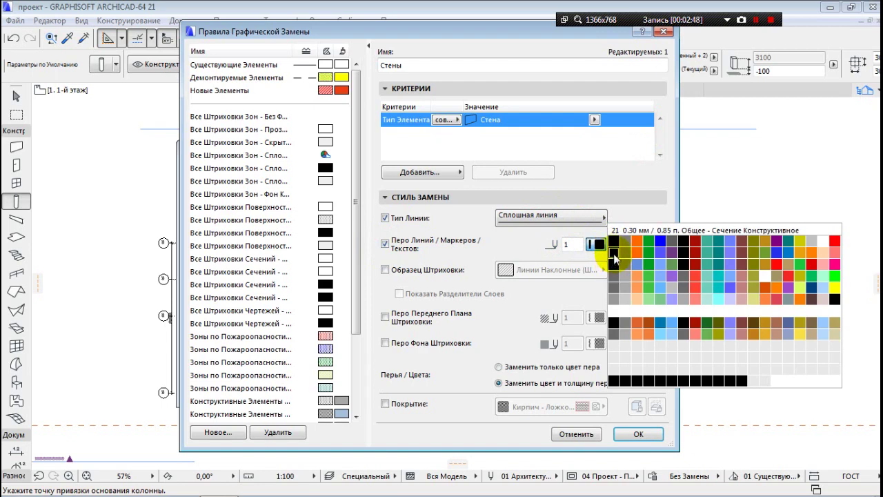
click(614, 254)
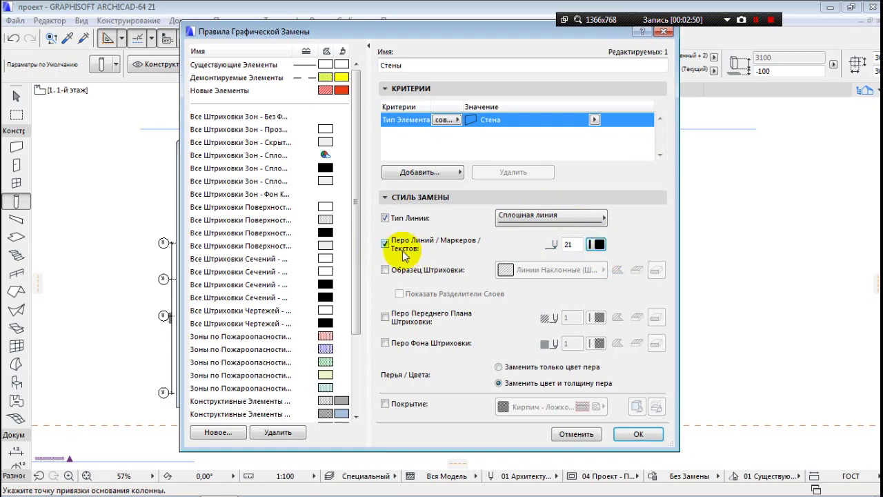
Step: Enable the fill foreground and background pen overrides for walls, applying both to drafting, cover and cut fills
click(386, 271)
click(383, 269)
mouse_move(453, 29)
mouse_down()
mouse_move(151, 120)
mouse_move(483, 49)
mouse_up()
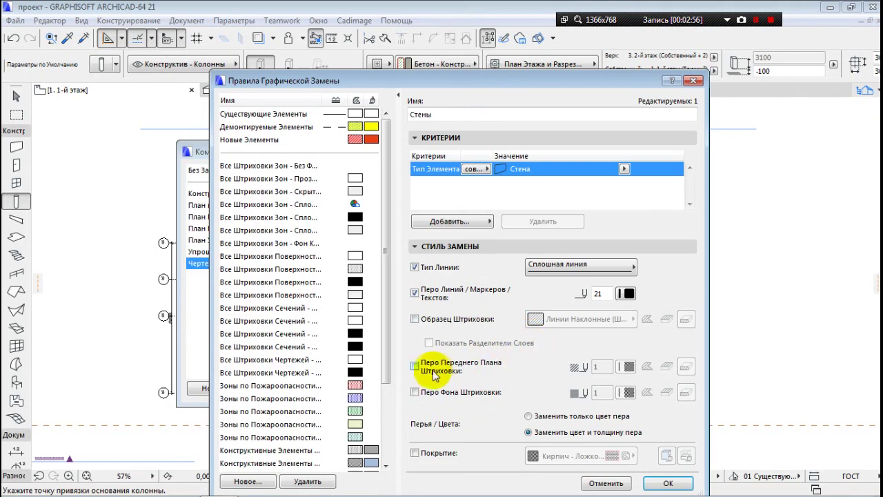
click(415, 392)
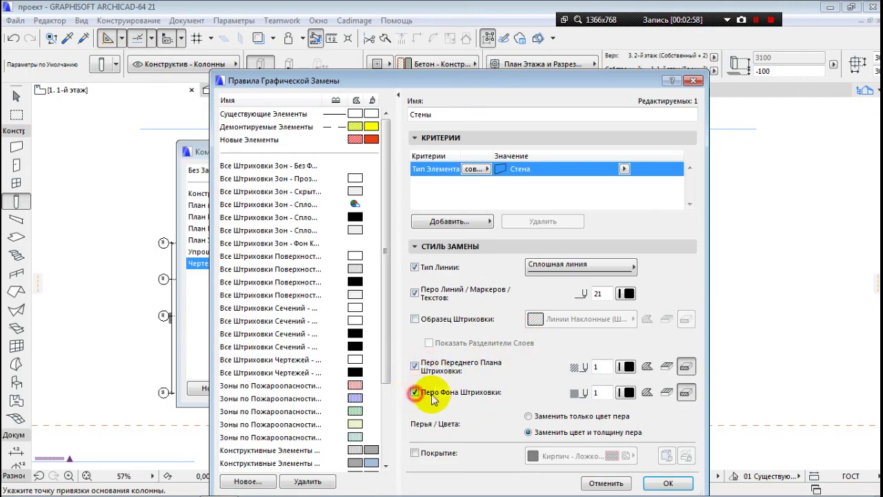
click(647, 367)
click(666, 366)
click(666, 392)
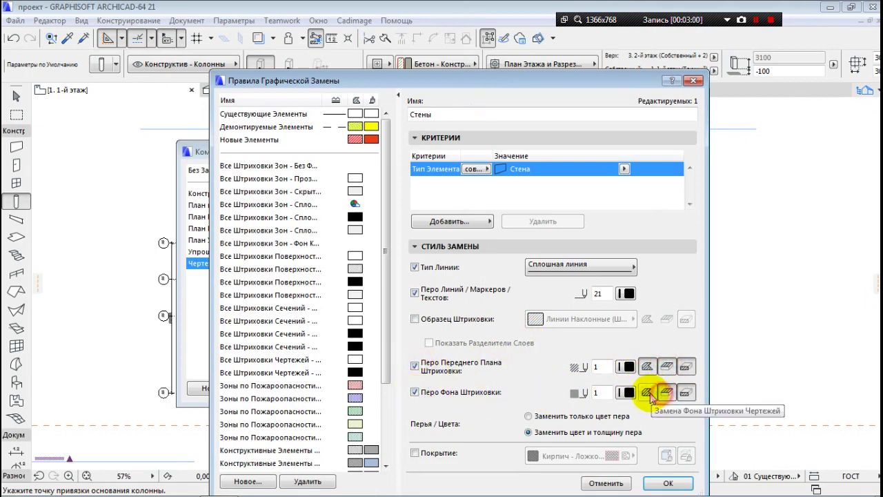
click(647, 392)
mouse_move(519, 86)
mouse_down()
mouse_move(497, 21)
mouse_move(487, 56)
mouse_up()
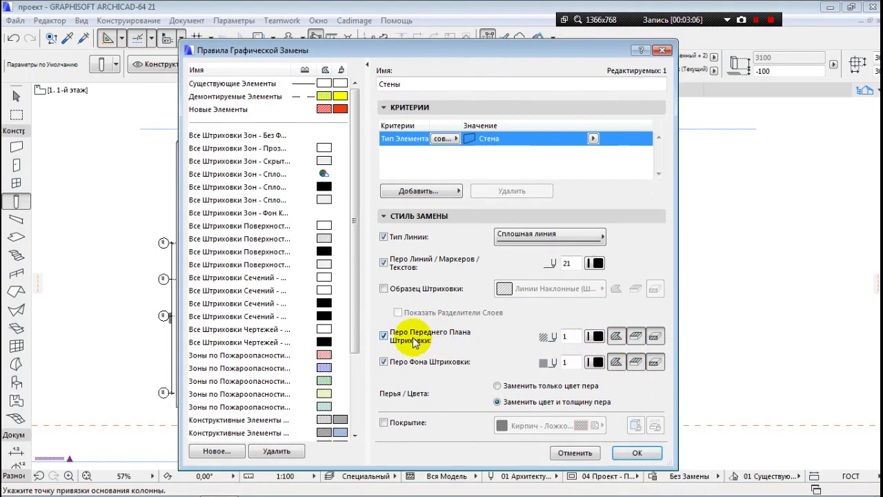
Step: Set the wall rule's fill foreground pen to 1 and its fill background pen to 74
drag(402, 50, 375, 285)
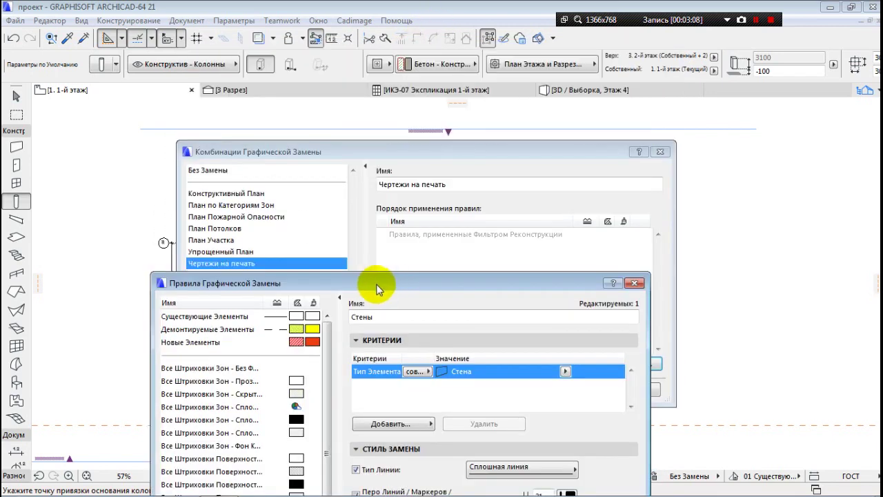
drag(389, 284, 450, 57)
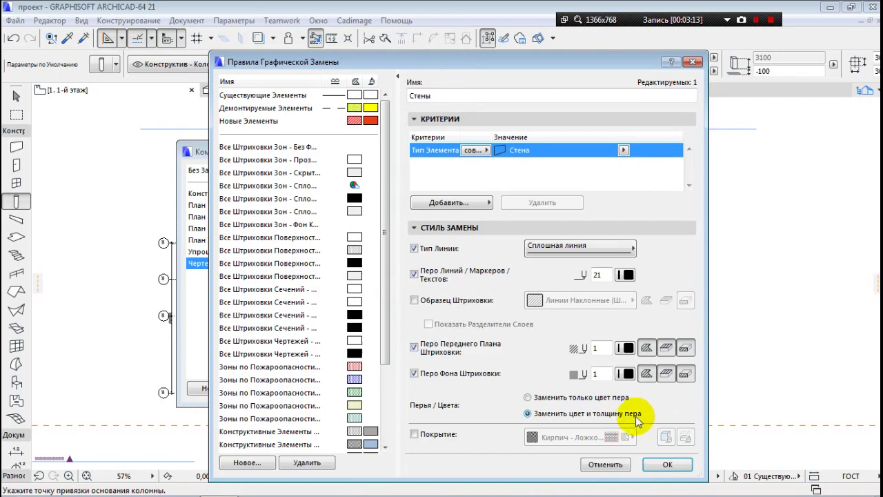
click(626, 349)
click(408, 199)
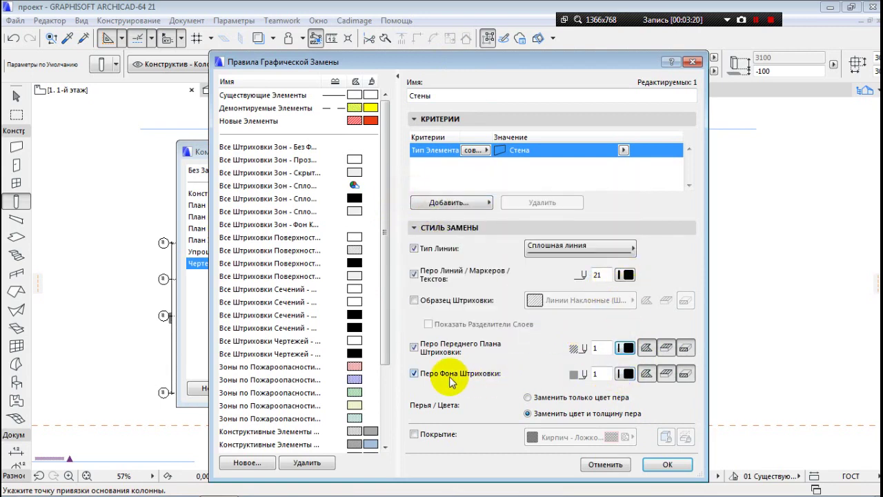
click(625, 374)
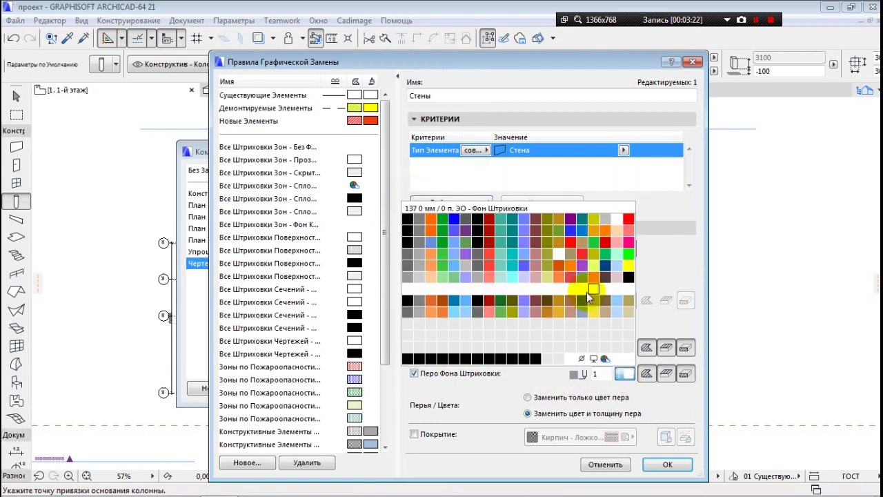
click(563, 256)
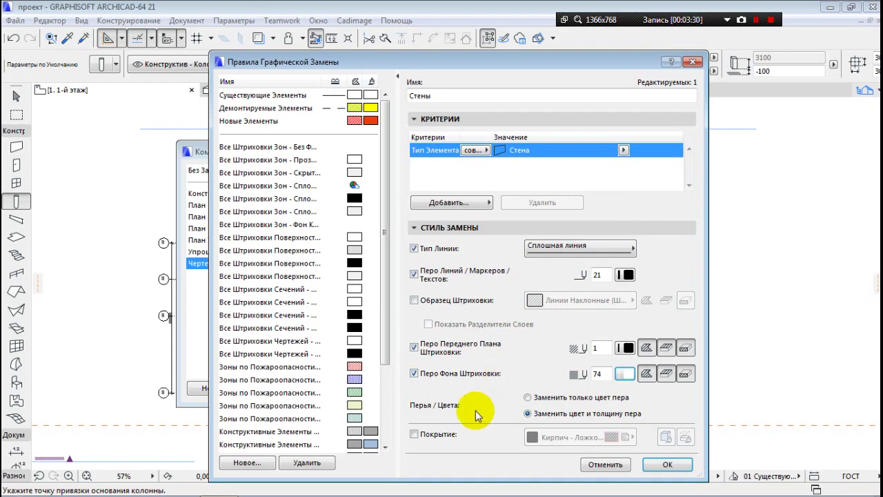
Step: Save the "Стены" rule, add it to the "Чертежи на печать" combination and apply the combination to the floor plan
click(669, 463)
click(406, 292)
click(406, 364)
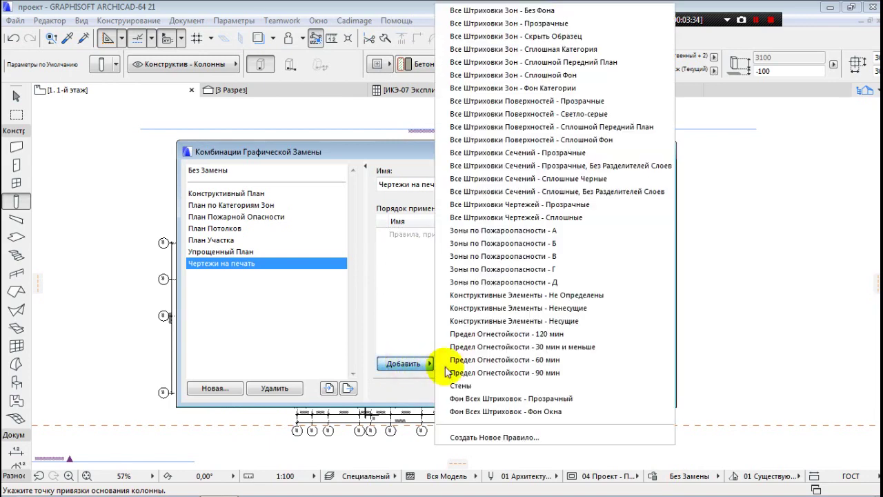
click(394, 370)
click(635, 388)
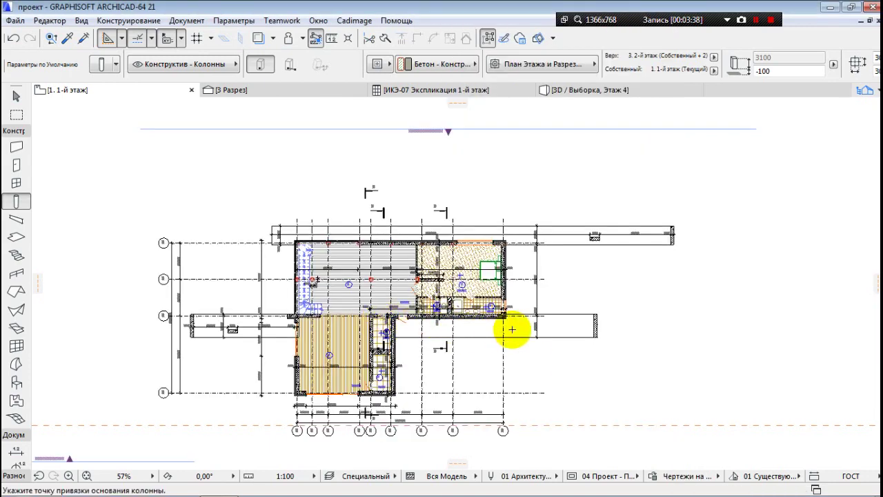
Step: Compare the walls on the floor plan with "Без Замены" and with the "Чертежи на печать" override combination
scroll(510, 327, up, 5)
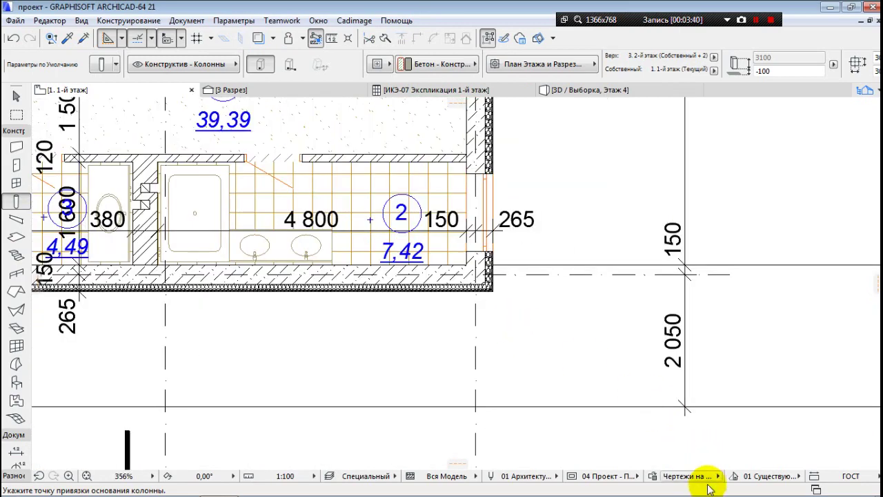
click(694, 477)
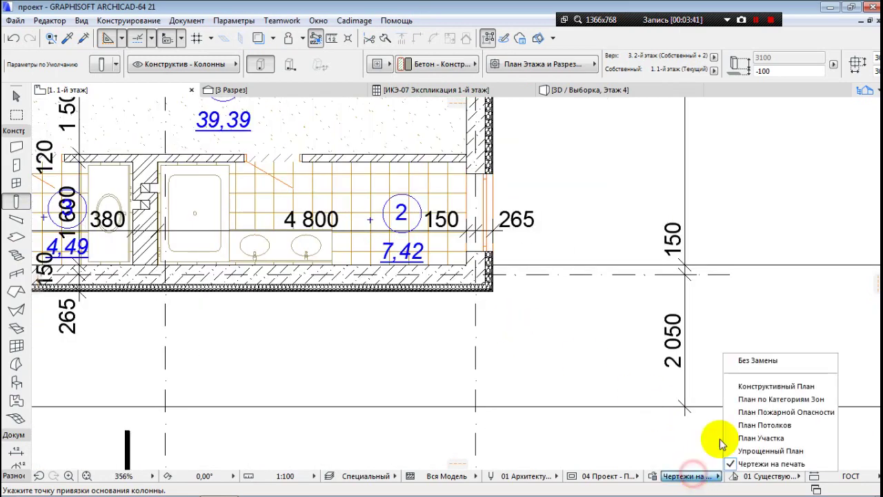
click(744, 358)
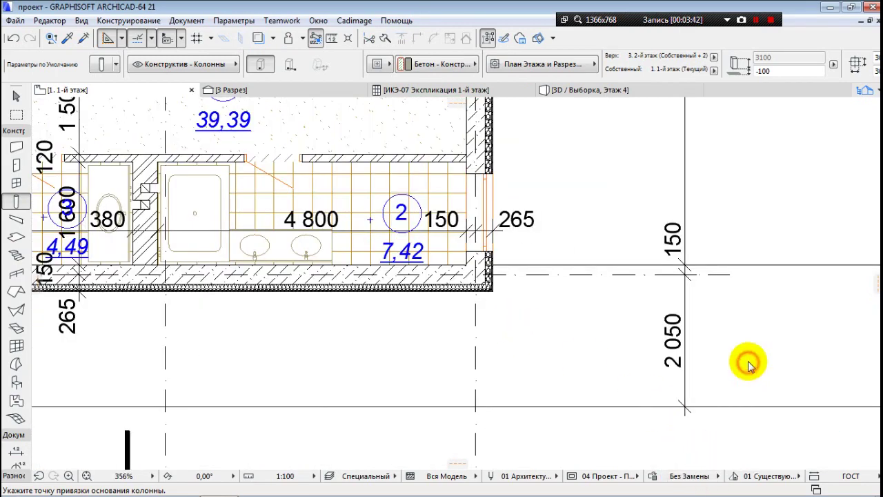
click(684, 477)
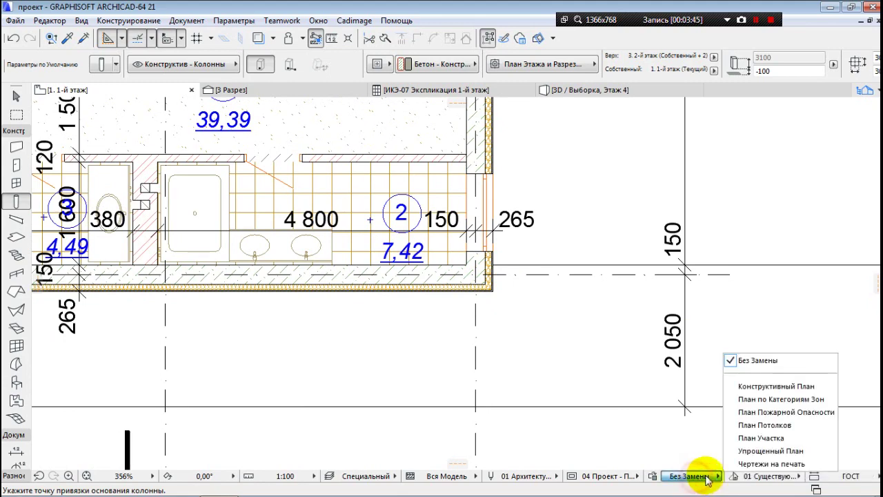
click(757, 463)
Step: Toggle the true line weight display on the floor plan and inspect the overridden walls
scroll(473, 267, up, 4)
scroll(575, 348, down, 15)
scroll(587, 341, up, 8)
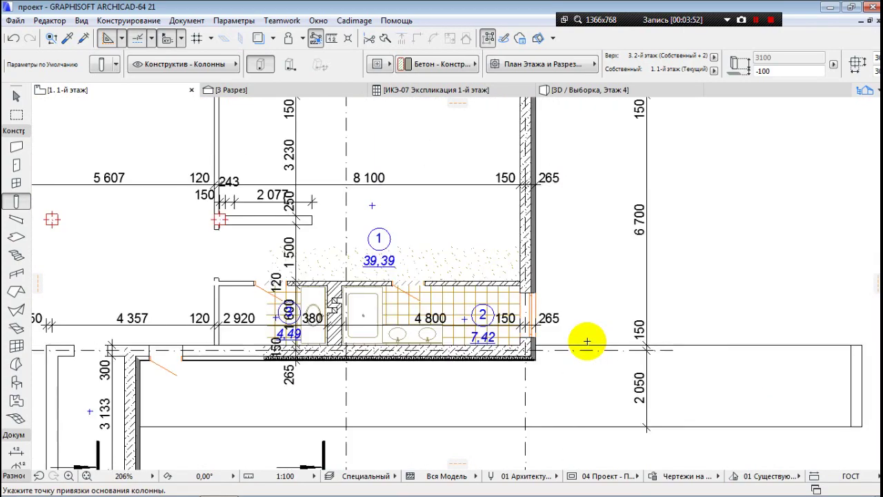
scroll(586, 342, up, 5)
right_click(809, 198)
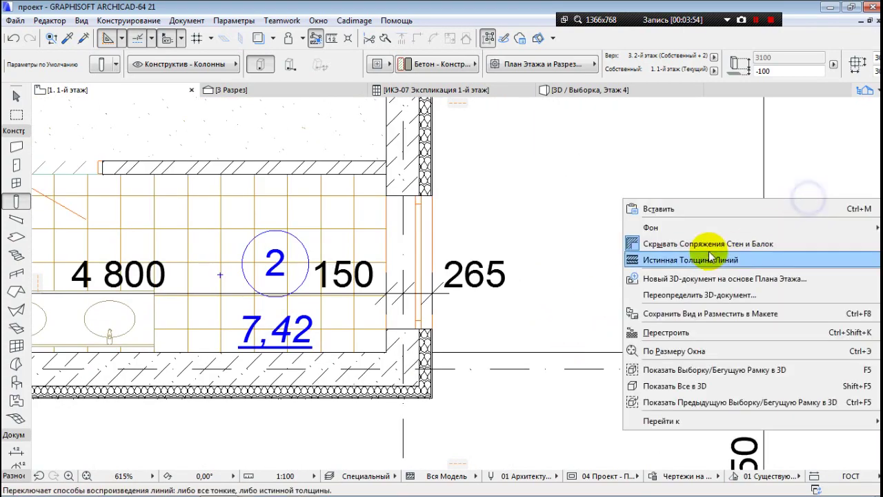
click(711, 259)
scroll(656, 269, down, 3)
scroll(572, 256, down, 4)
scroll(568, 260, up, 5)
scroll(568, 262, down, 5)
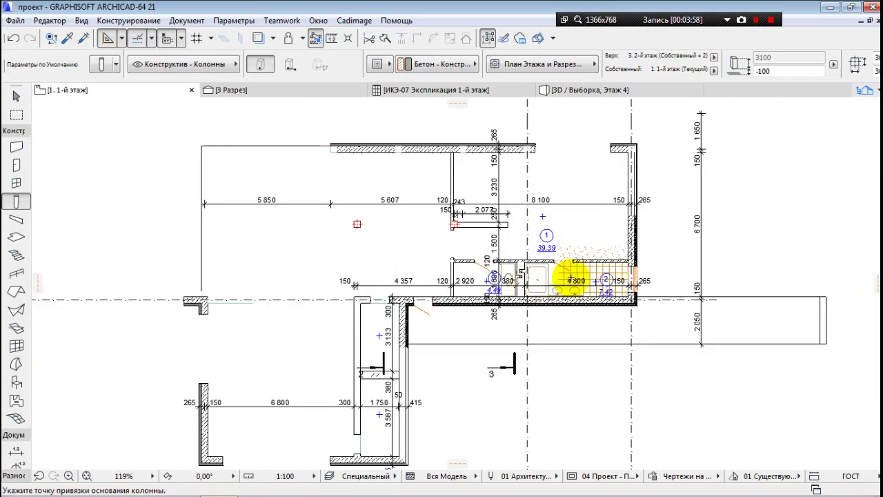
scroll(571, 279, down, 1)
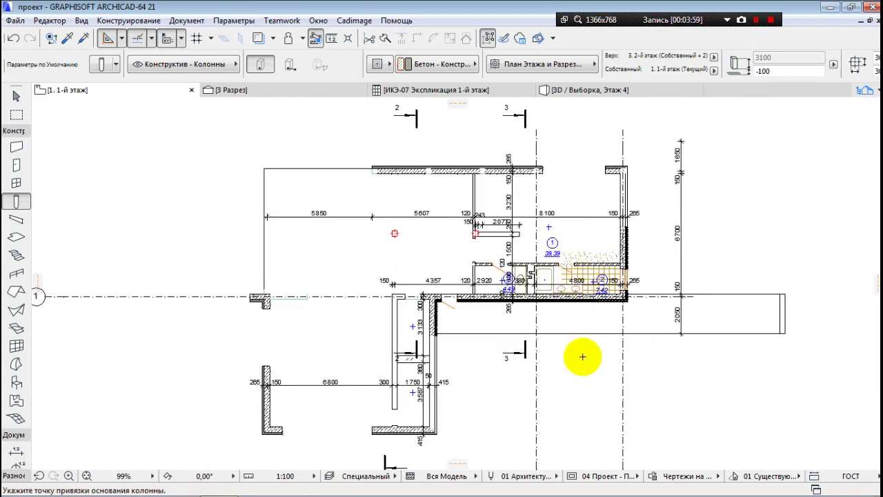
Step: Create a new graphic override rule named "Объекты" and set its element type criterion to "Объект"
click(650, 477)
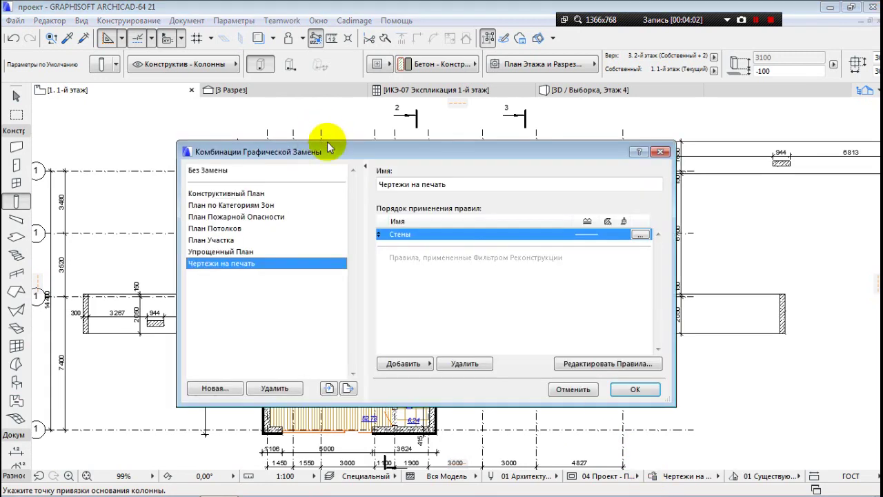
click(605, 366)
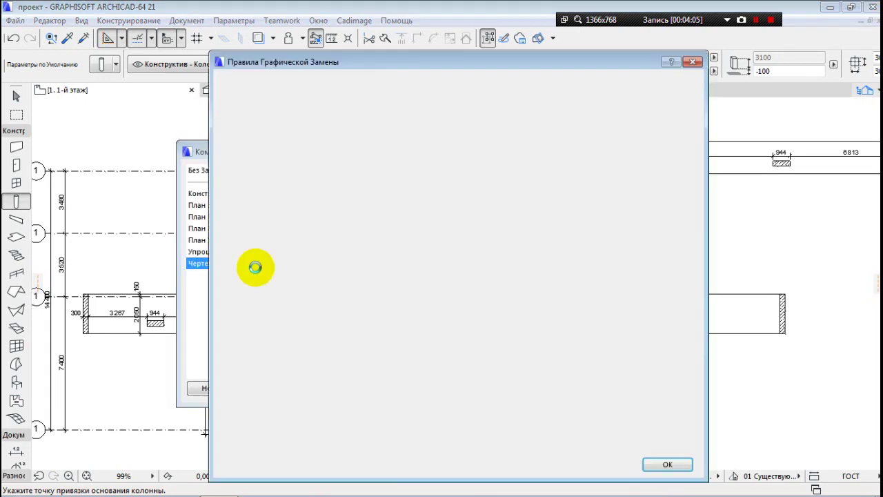
drag(395, 67, 431, 282)
drag(337, 257, 336, 62)
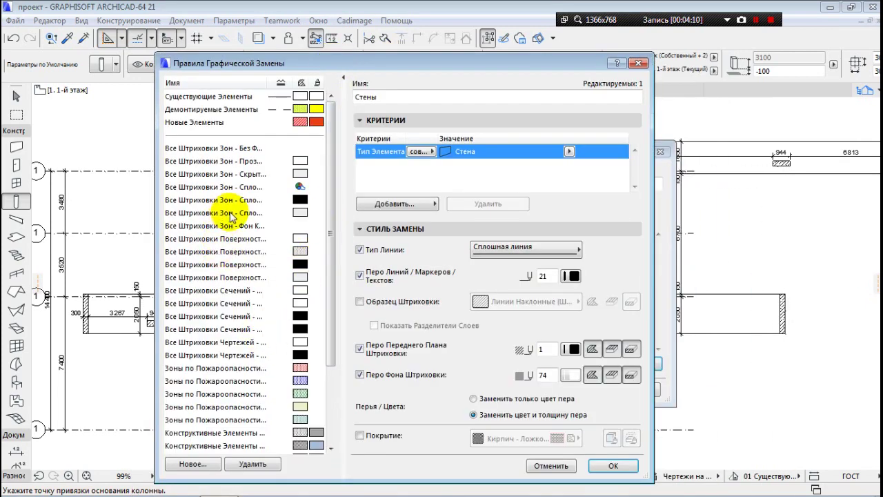
drag(331, 65, 285, 337)
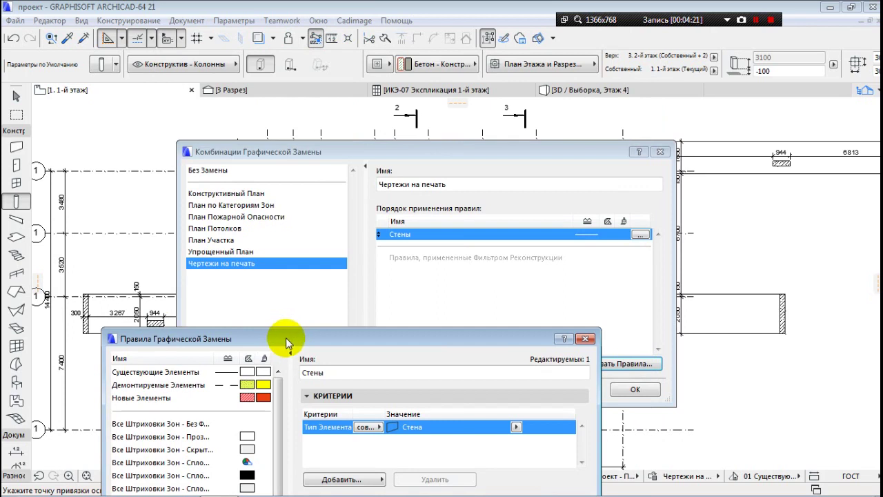
drag(307, 343, 389, 41)
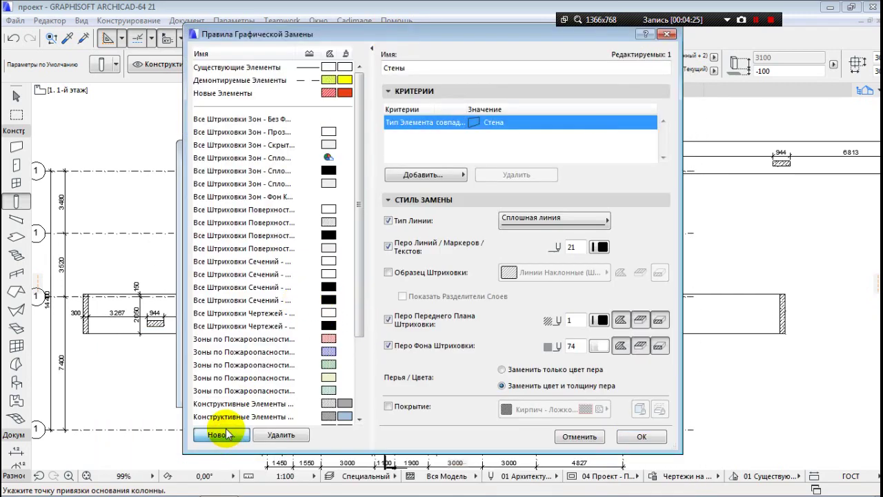
click(221, 435)
text(Объекты)
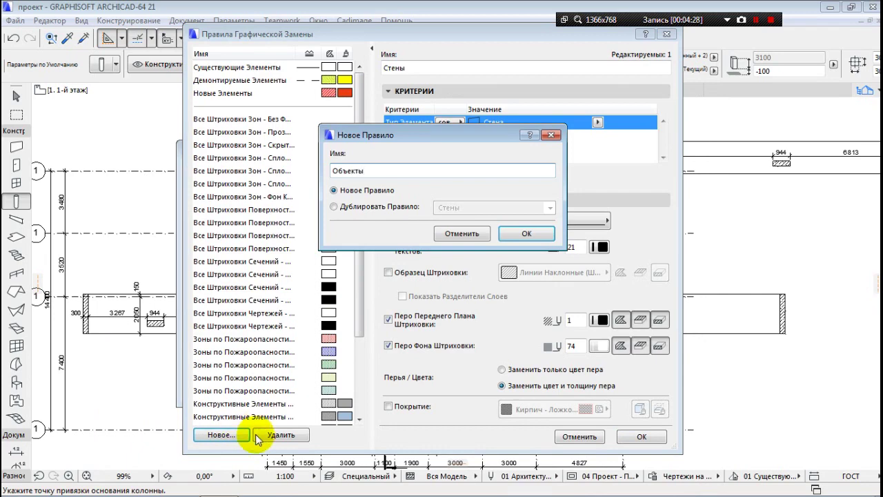
click(526, 233)
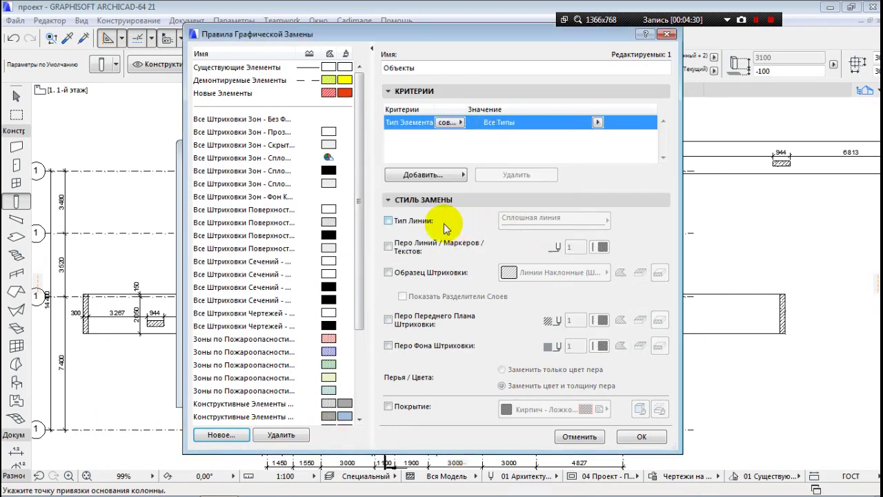
click(598, 122)
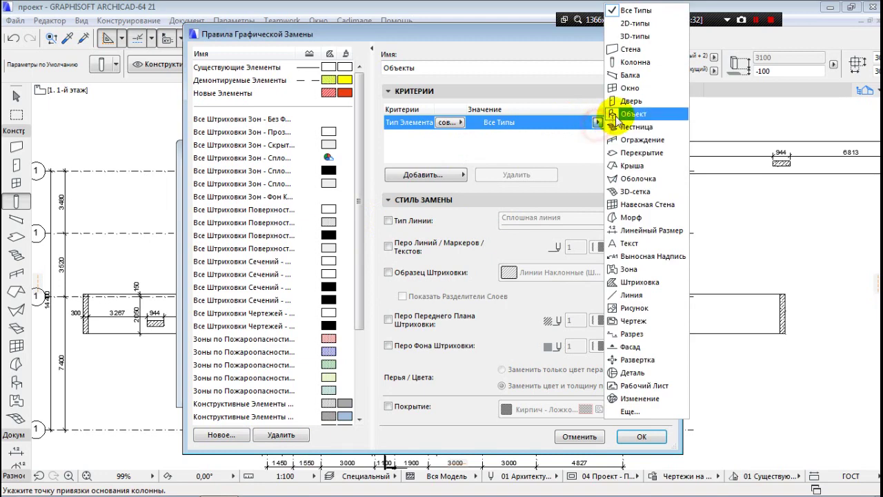
click(625, 114)
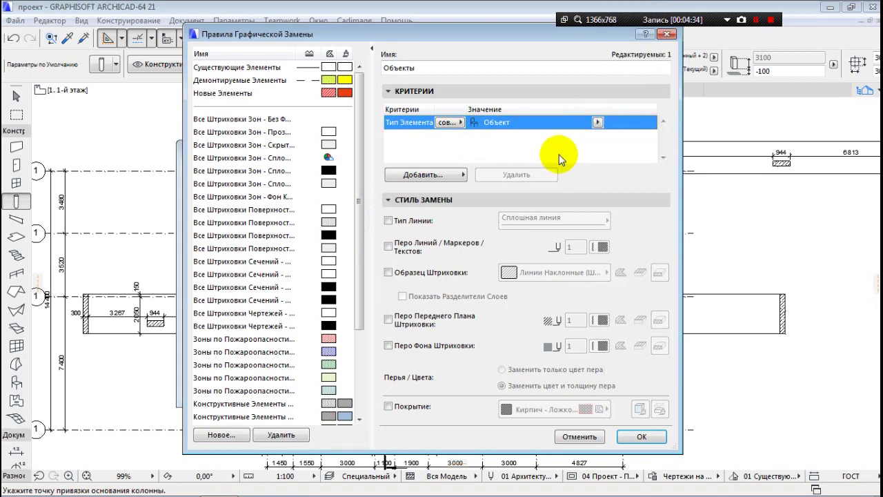
Step: Override the "Объекты" rule's line type with "Сплошная линия" and its line pen with pen 2, and save the rule
click(388, 221)
click(545, 218)
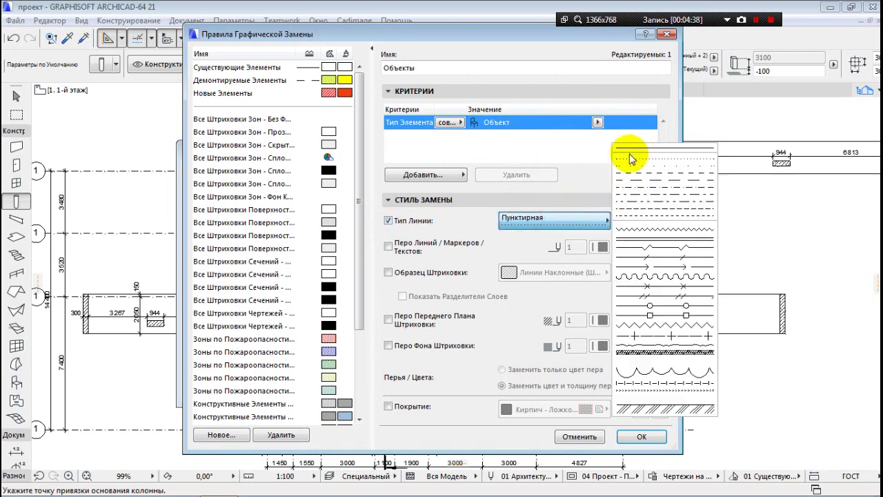
click(554, 155)
click(387, 247)
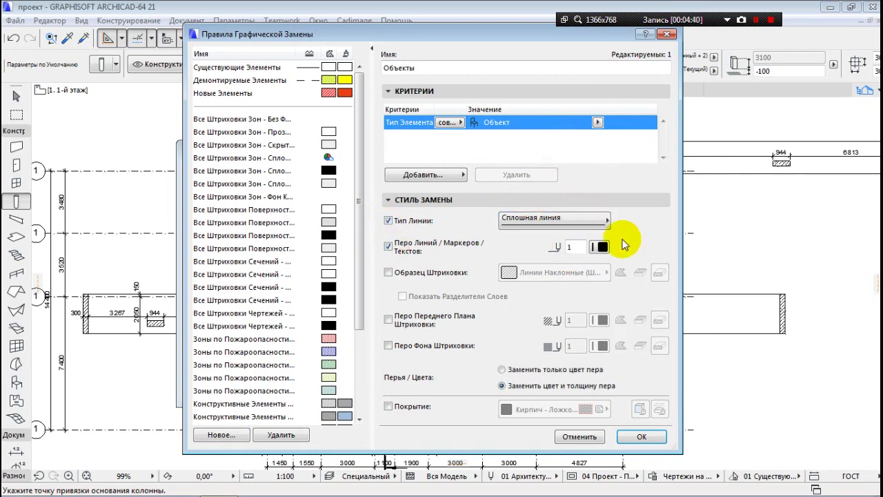
click(599, 247)
click(630, 246)
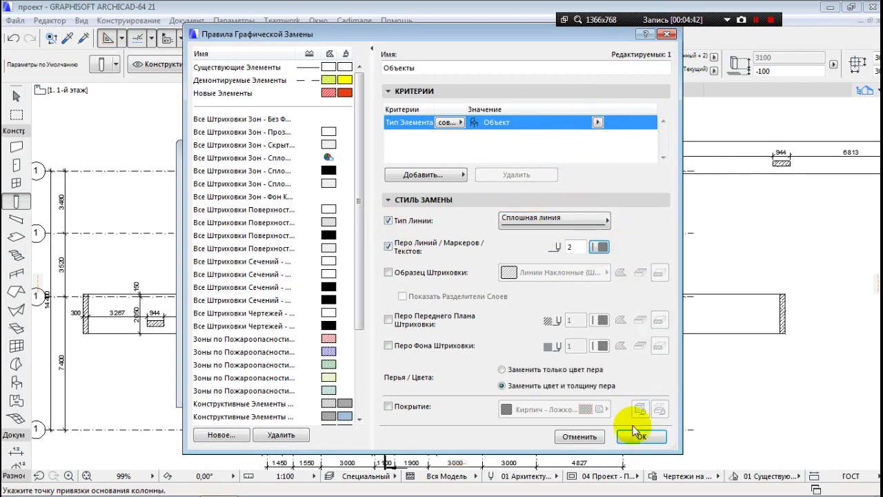
click(641, 437)
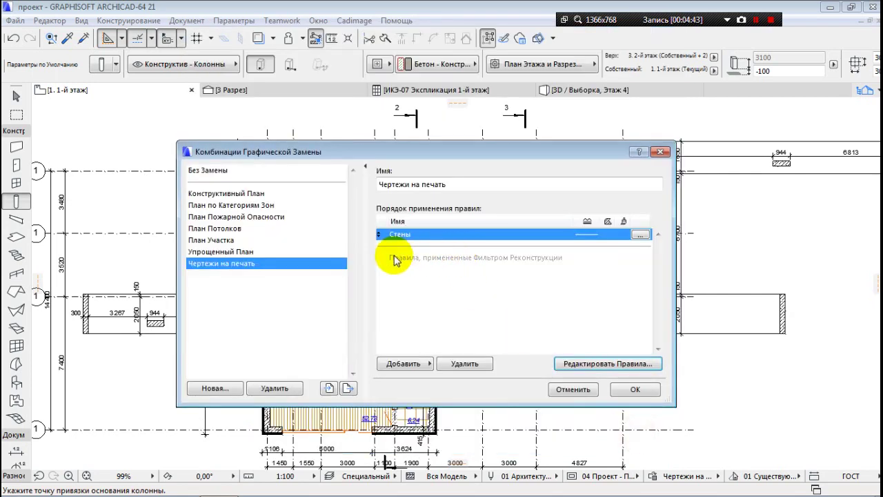
Step: Add the "Объекты" rule to the "Чертежи на печать" combination and apply it to the floor plan
click(397, 362)
click(476, 334)
click(626, 389)
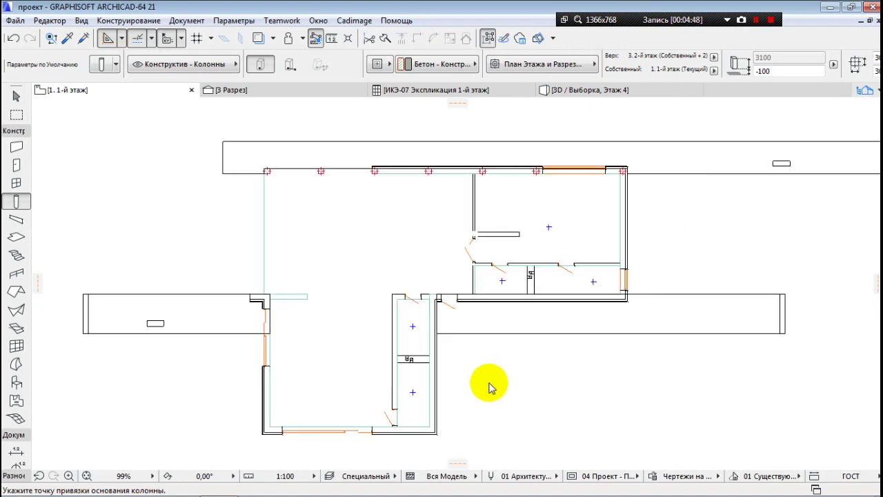
scroll(599, 202, up, 5)
scroll(598, 205, down, 4)
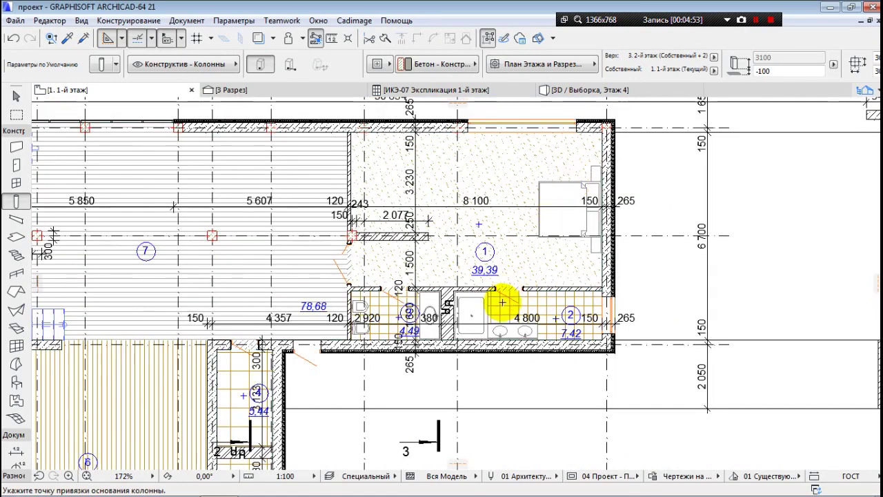
scroll(541, 345, down, 1)
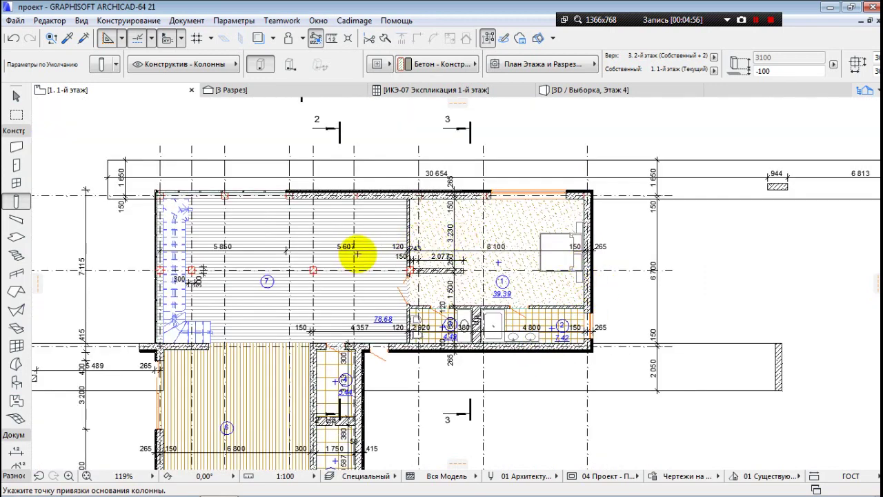
Step: Reopen the graphic override rules and rename the "Стены" rule as "Несущие конструкции"
key(Escape)
click(656, 483)
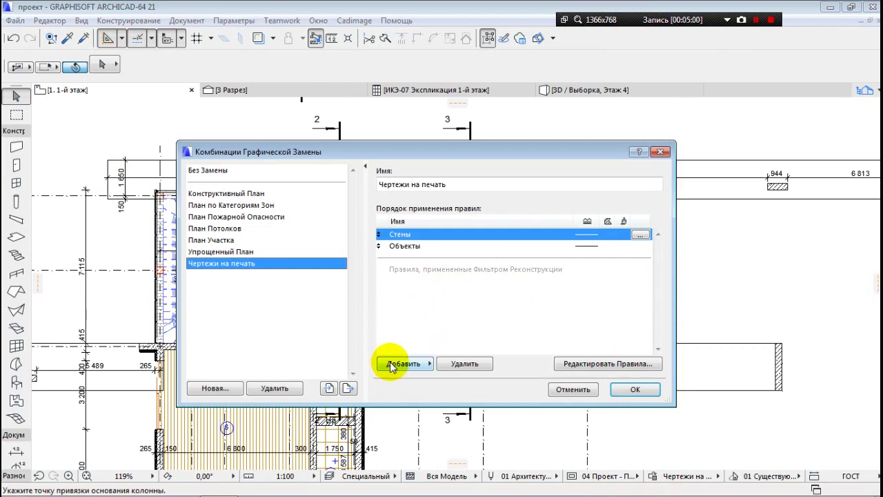
click(606, 364)
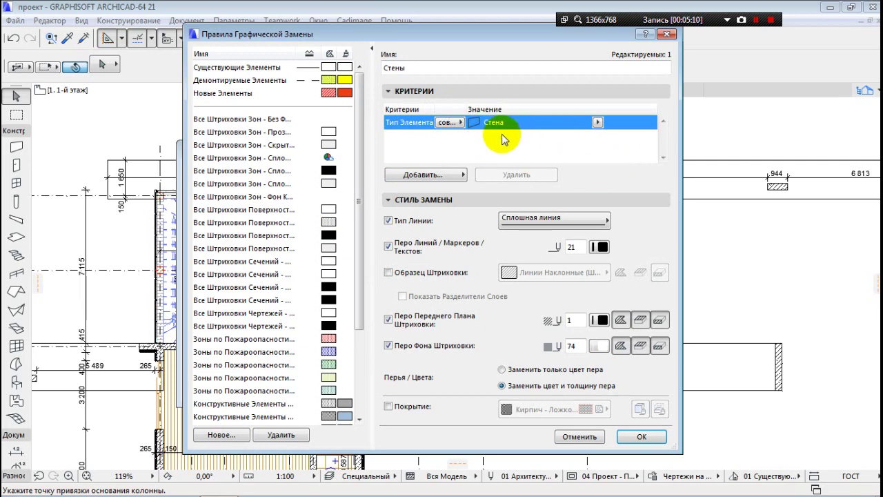
click(247, 313)
drag(359, 274, 347, 350)
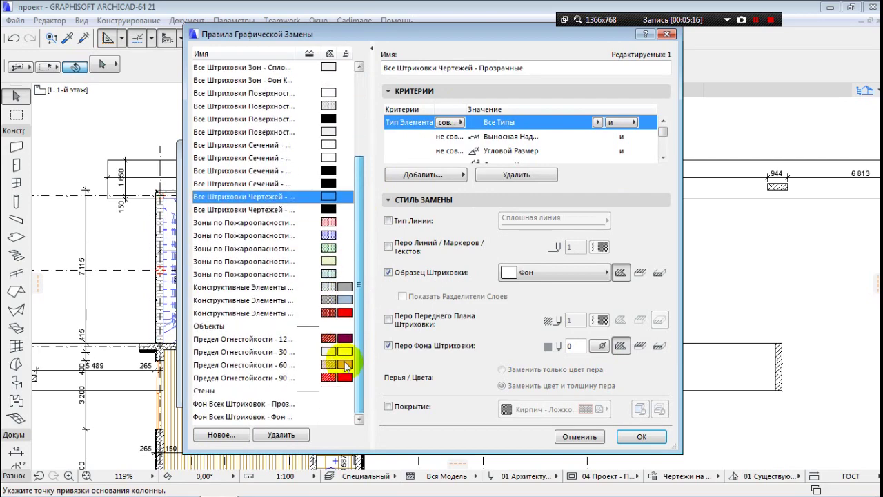
click(205, 390)
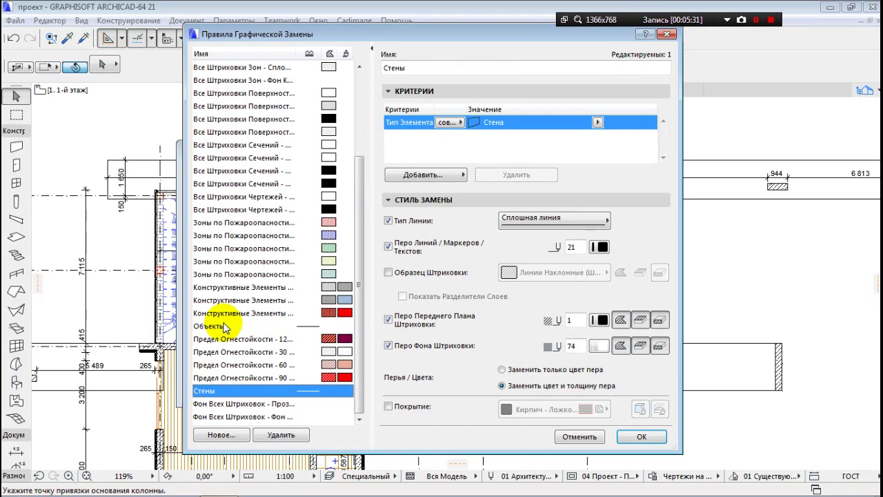
double_click(414, 68)
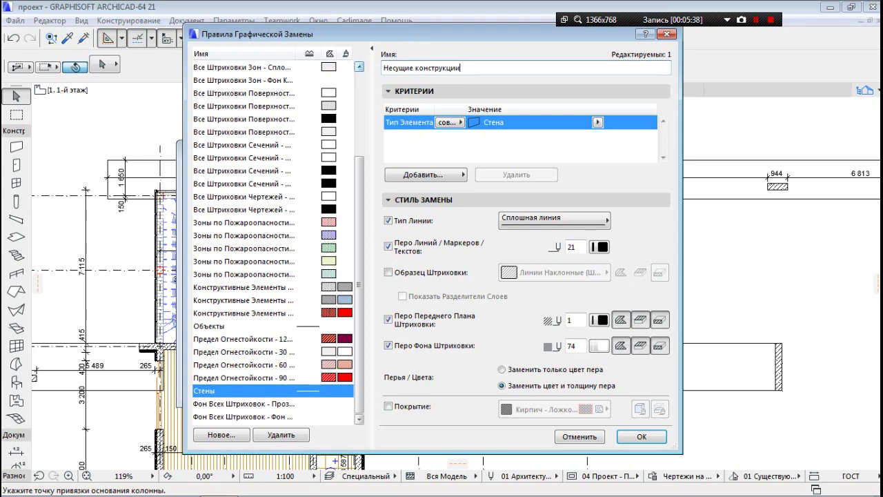
Step: Add a second element type criterion, "Колонна", to the "Несущие конструкции" rule and apply the updated combination to the floor plan
click(445, 181)
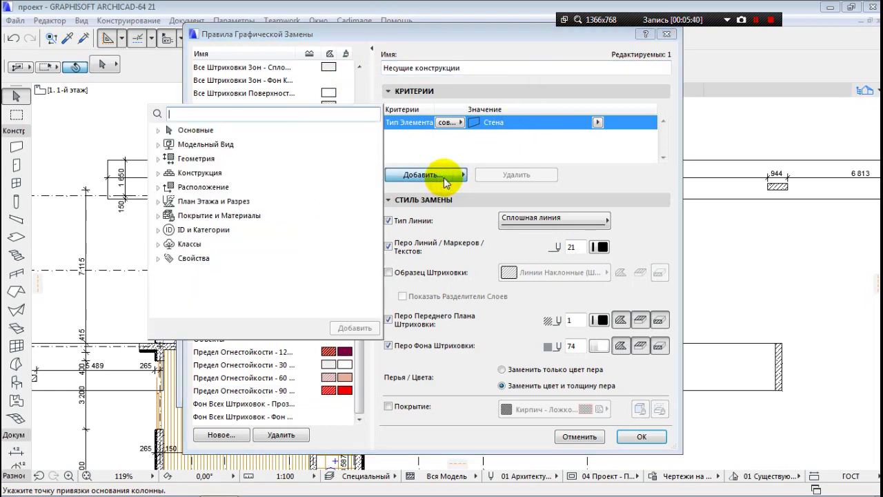
click(158, 131)
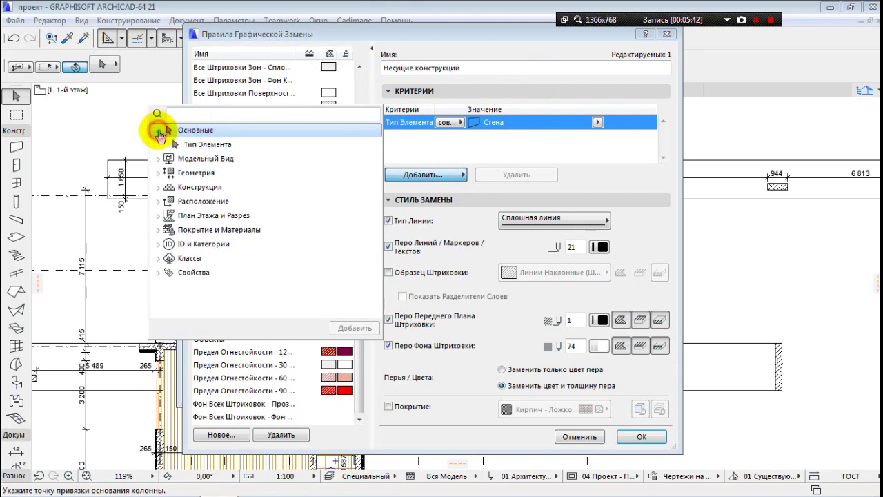
click(176, 143)
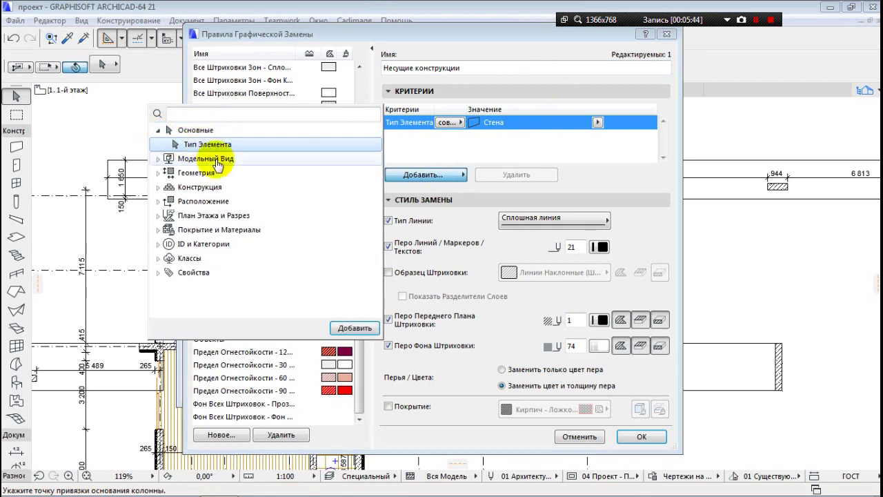
click(355, 328)
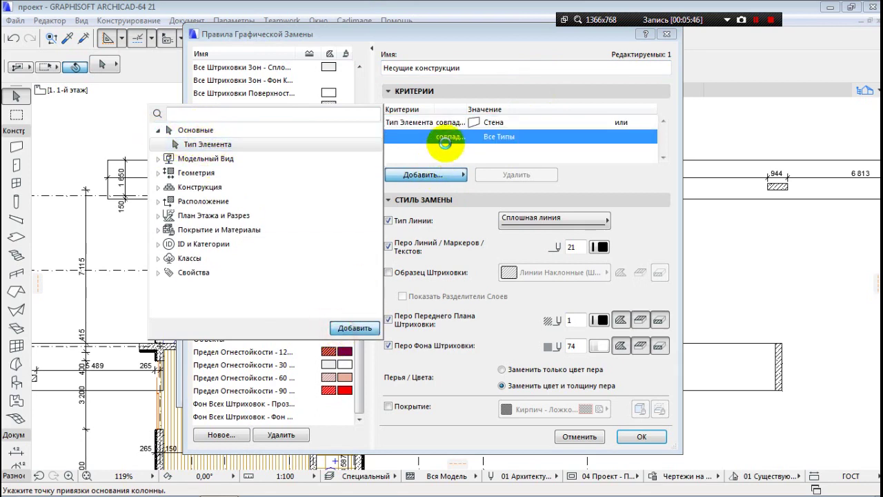
click(446, 141)
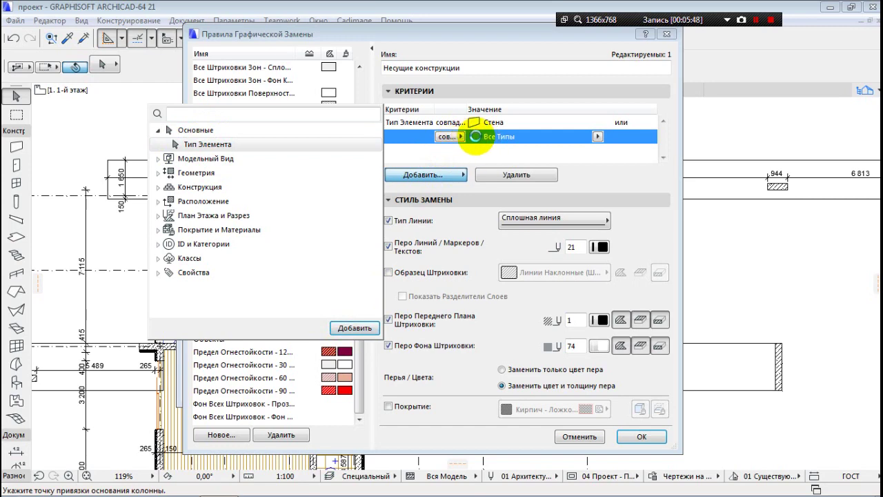
click(442, 39)
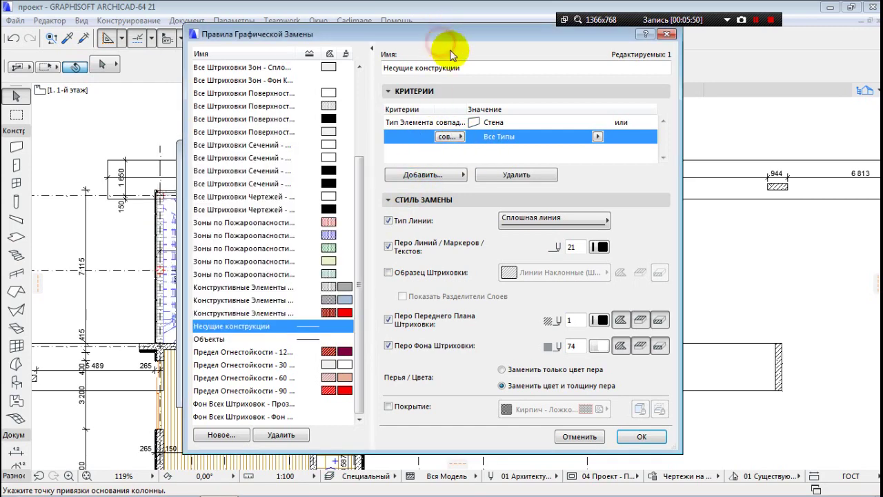
click(597, 137)
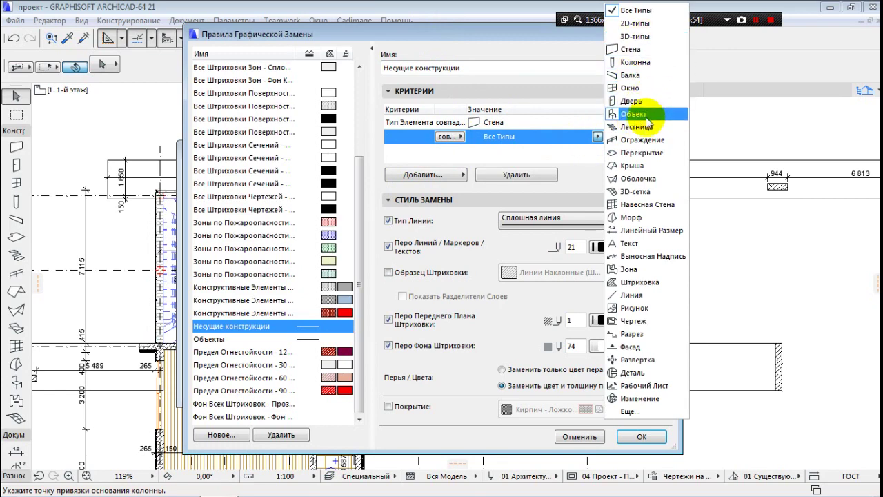
click(636, 63)
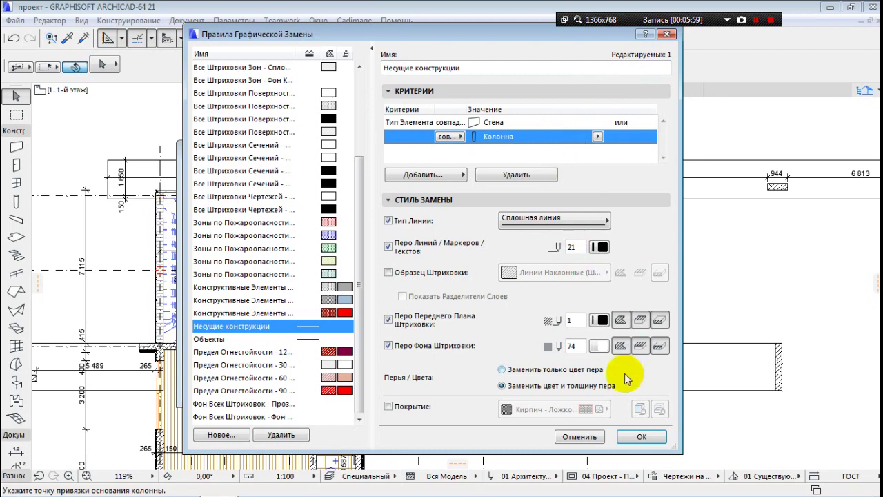
click(639, 436)
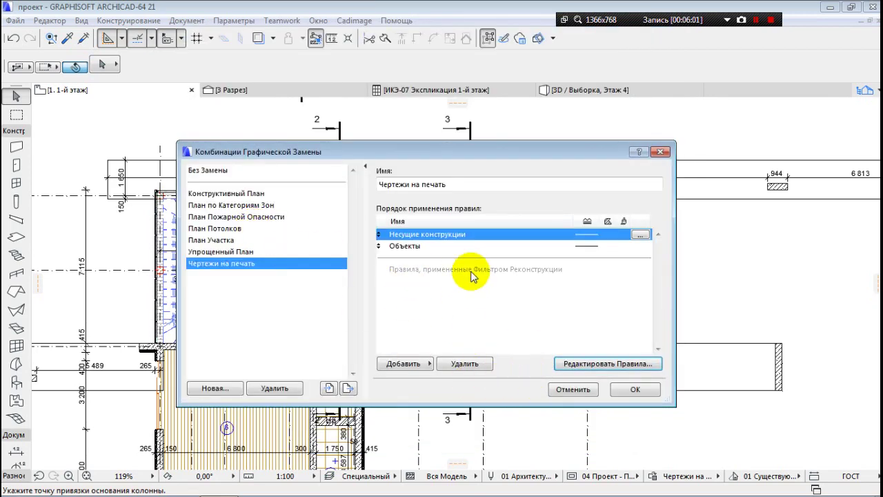
click(632, 388)
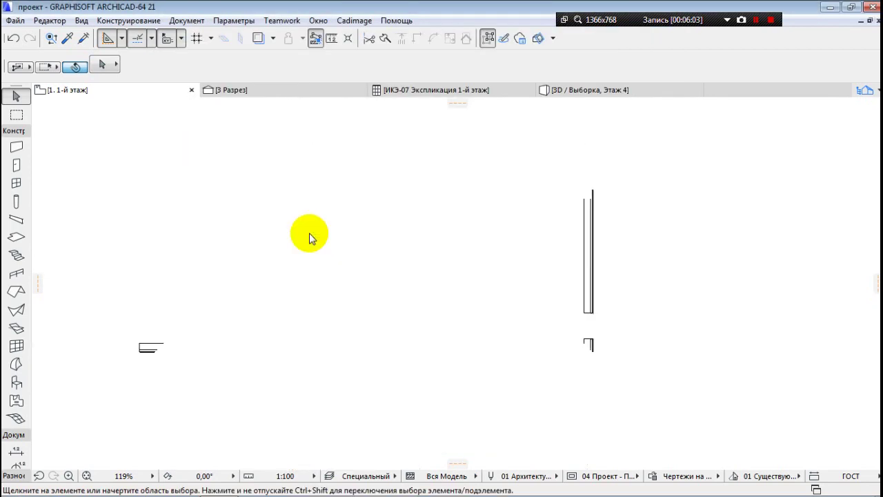
Step: Select the columns along the building's upper exterior wall one after another on the floor plan
scroll(588, 197, up, 5)
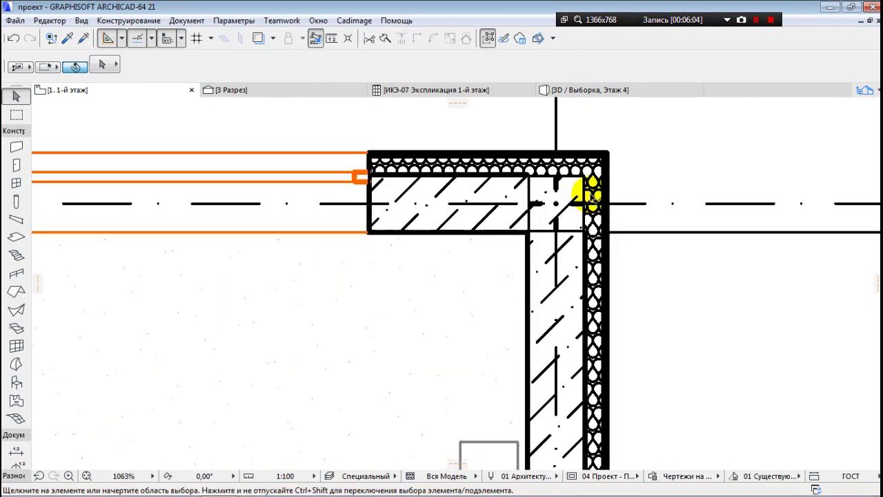
click(570, 186)
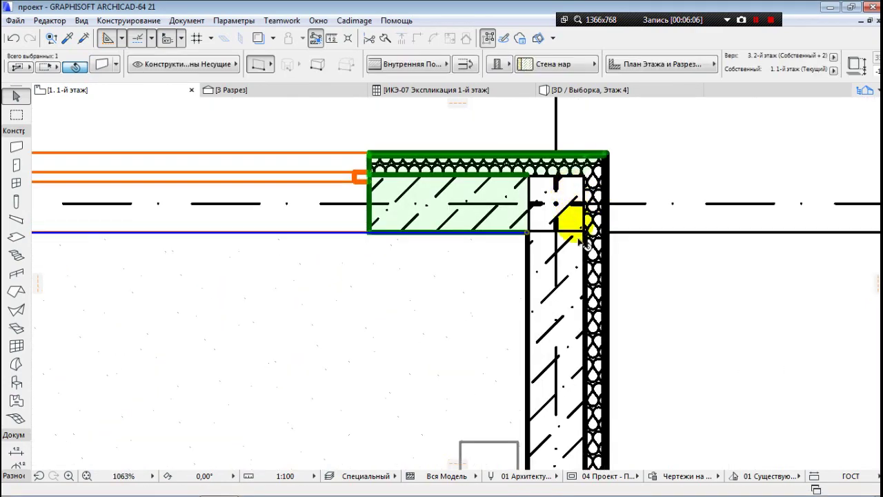
click(574, 224)
scroll(622, 205, down, 5)
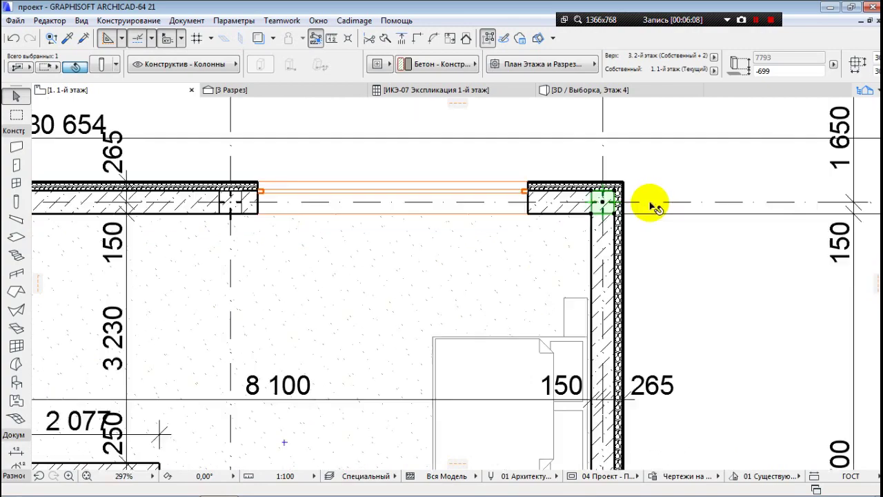
scroll(477, 217, up, 3)
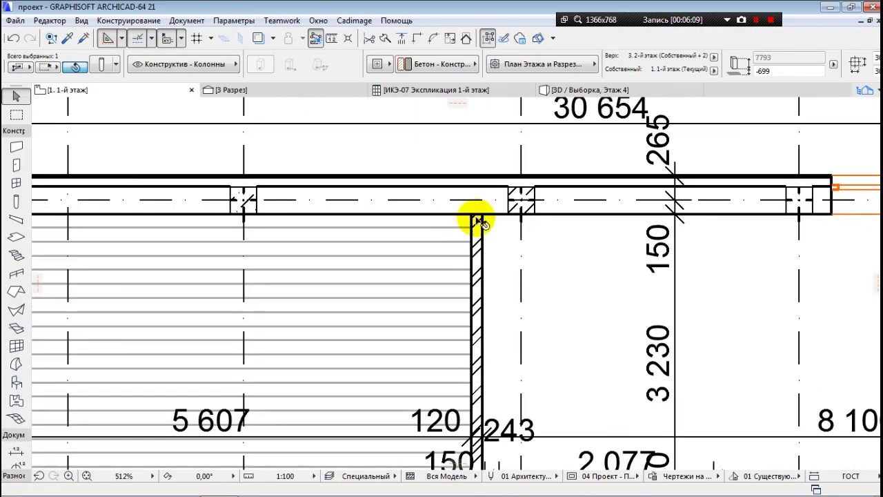
shift+click(532, 213)
shift+click(786, 215)
shift+click(255, 211)
scroll(253, 219, down, 3)
scroll(272, 221, up, 4)
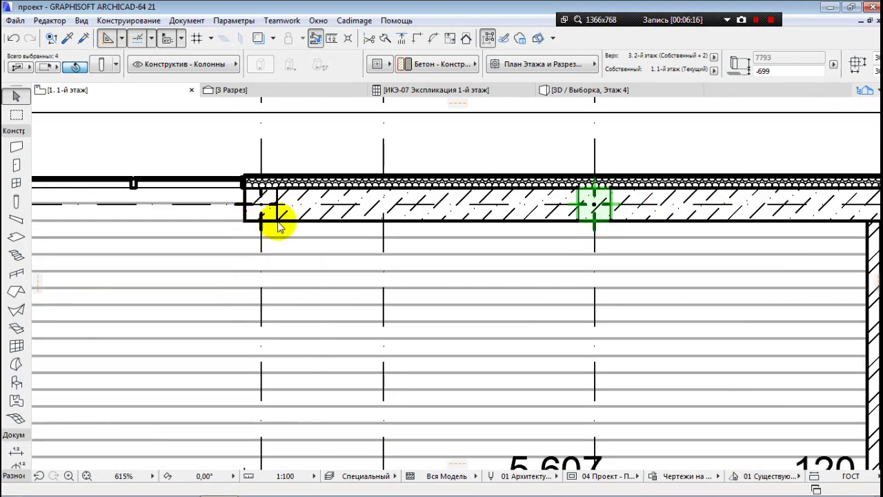
shift+click(278, 217)
scroll(513, 221, down, 3)
scroll(269, 217, up, 3)
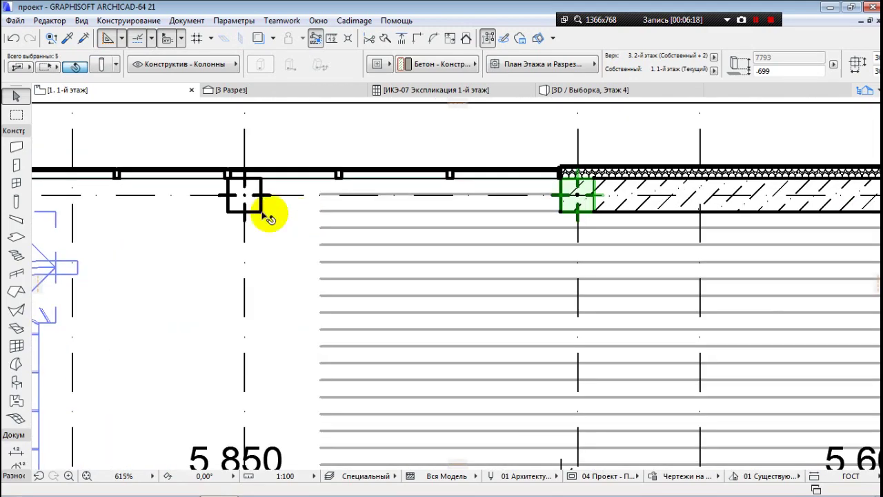
shift+click(257, 210)
scroll(418, 219, down, 3)
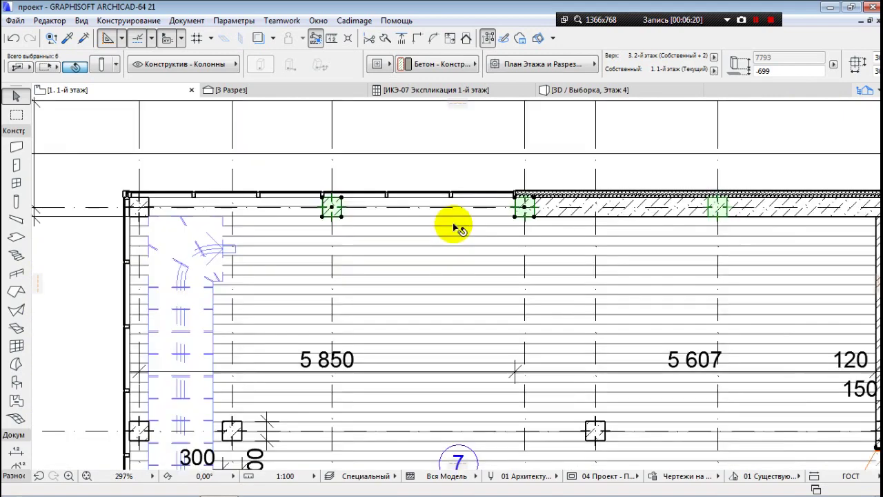
scroll(455, 228, down, 2)
scroll(243, 231, up, 3)
scroll(228, 163, down, 4)
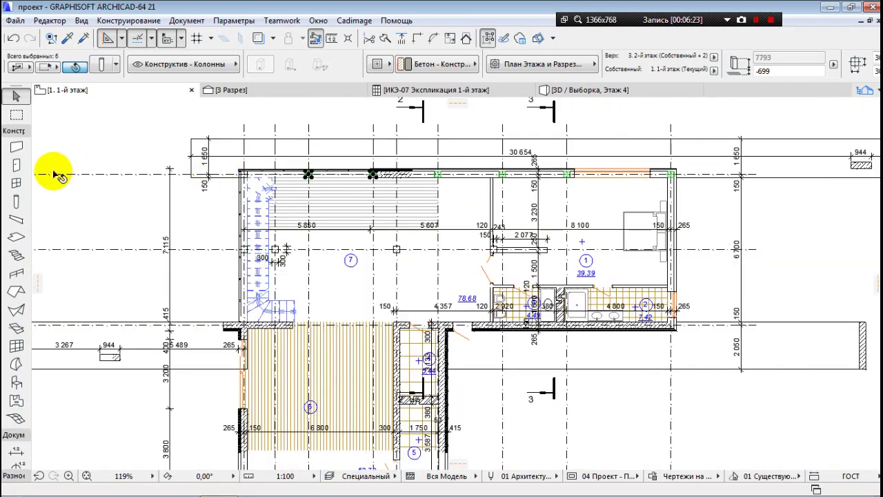
Step: Select all columns on the floor plan and bring them in front of the walls in the display order
click(16, 202)
key(ctrl+a)
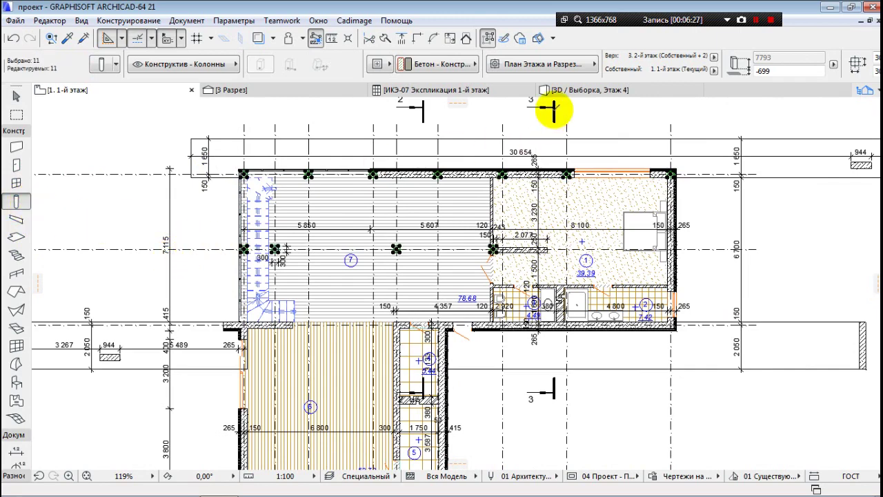
right_click(117, 122)
mouse_move(276, 275)
click(427, 285)
Step: Inspect the column outlines along the upper exterior wall up to the building corner and clear the column selection
scroll(428, 286, up, 5)
scroll(420, 250, down, 5)
scroll(442, 178, up, 5)
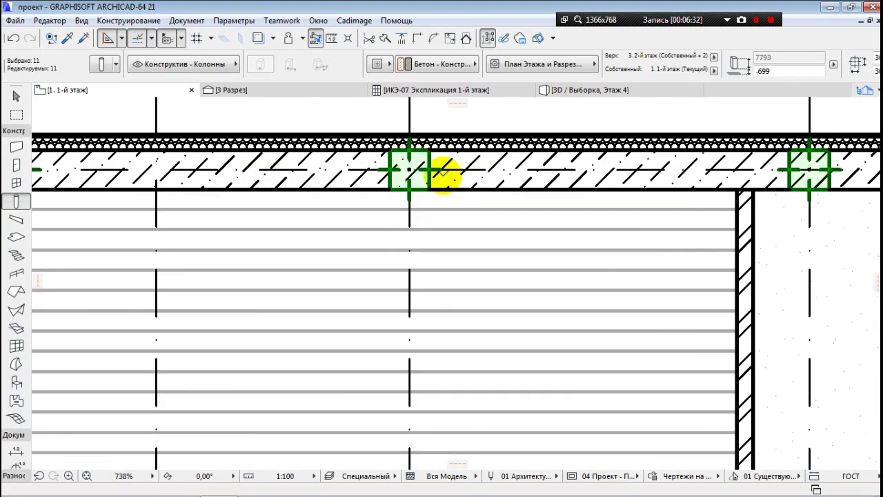
scroll(244, 187, down, 4)
scroll(536, 187, up, 4)
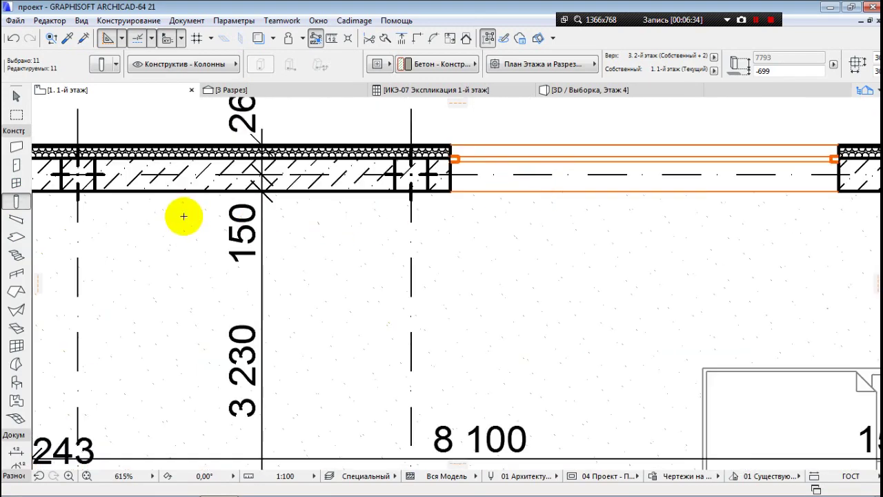
scroll(228, 210, down, 3)
scroll(476, 202, up, 4)
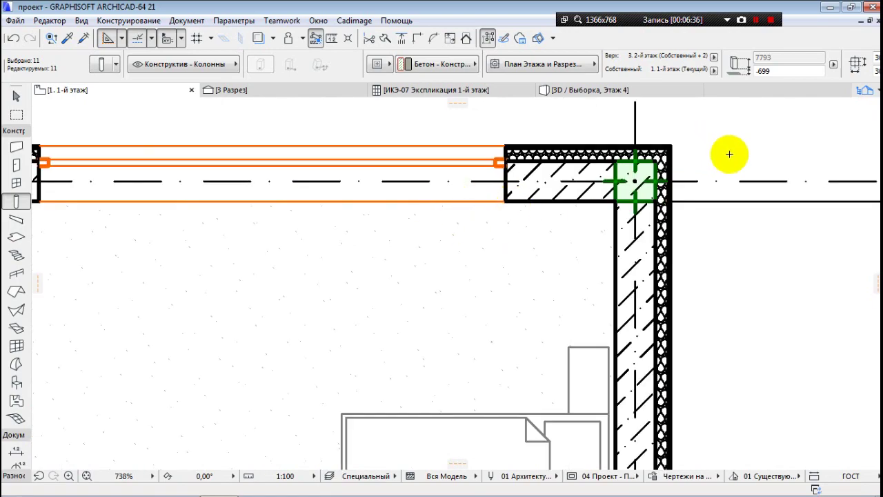
key(Escape)
scroll(706, 163, down, 2)
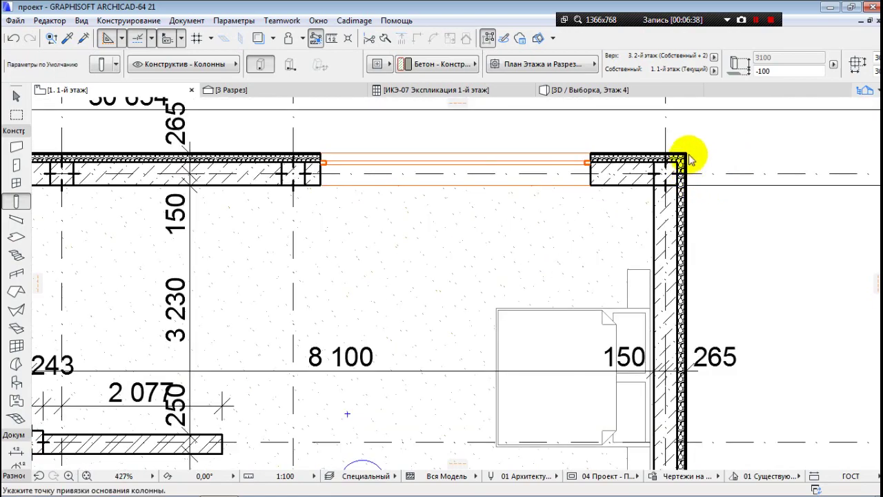
Step: Create a new graphic override rule named "Окна двери" from the rules of the "Чертежи на печать" combination
scroll(690, 158, down, 5)
scroll(607, 172, up, 1)
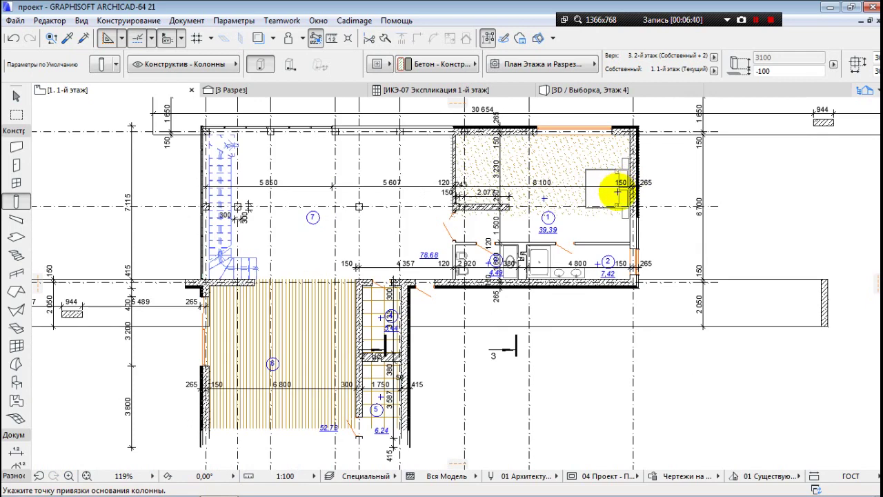
click(652, 476)
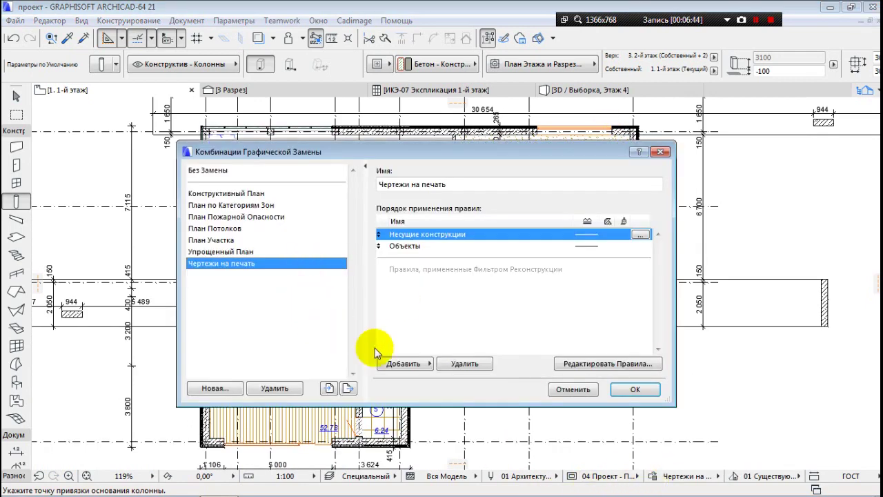
click(576, 364)
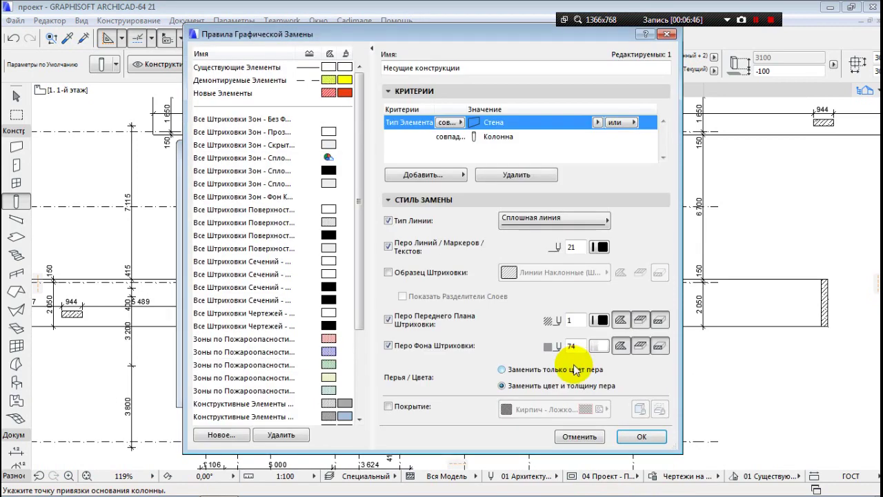
click(226, 436)
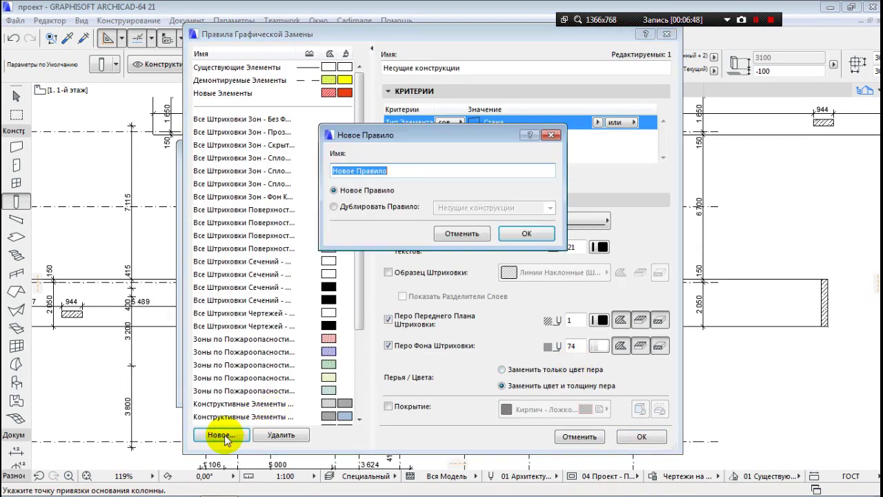
text(Ок)
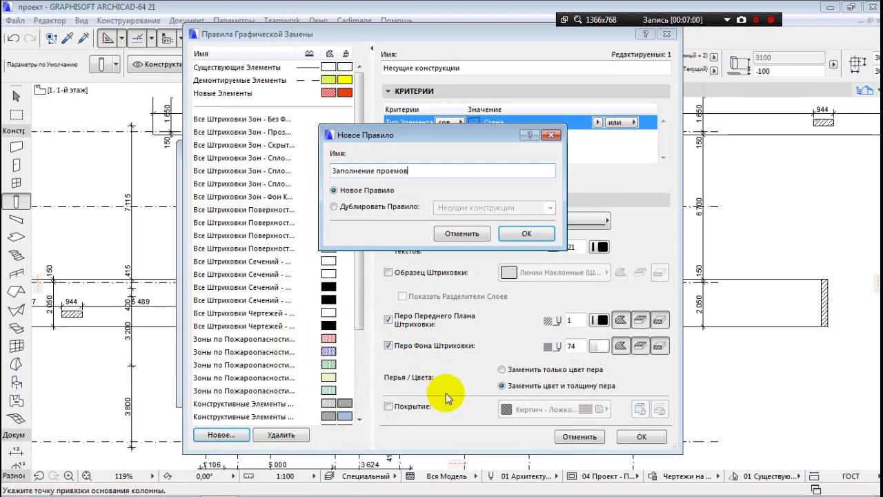
key(BackSpace)
key(BackSpace)
key(BackSpace)
key(BackSpace)
key(BackSpace)
key(BackSpace)
key(BackSpace)
key(BackSpace)
key(BackSpace)
key(BackSpace)
key(BackSpace)
key(BackSpace)
key(BackSpace)
key(BackSpace)
key(BackSpace)
key(BackSpace)
key(BackSpace)
key(BackSpace)
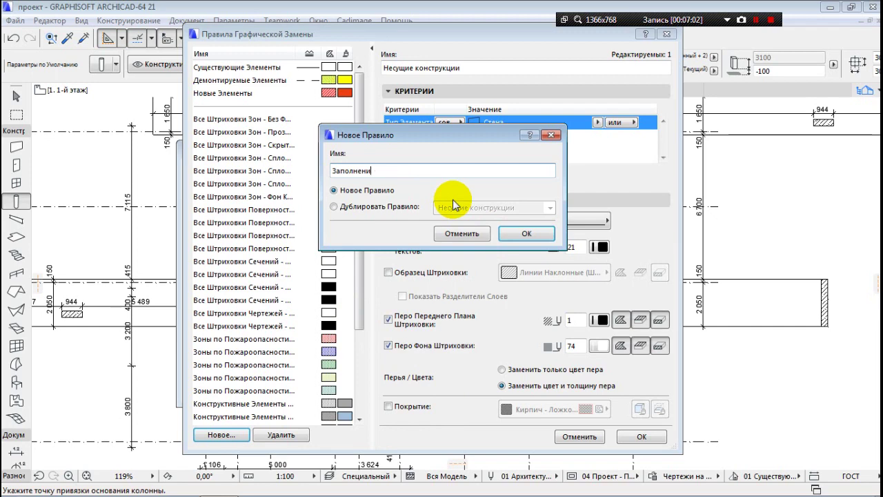
text(Окна двери)
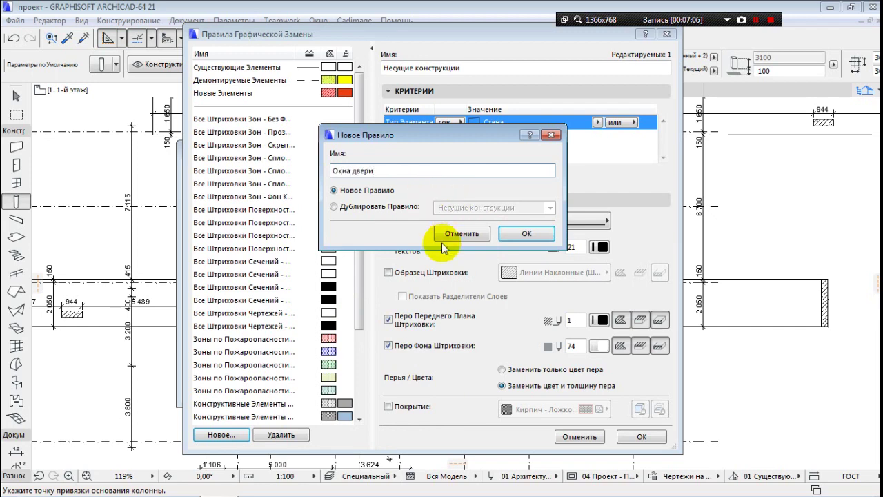
click(524, 233)
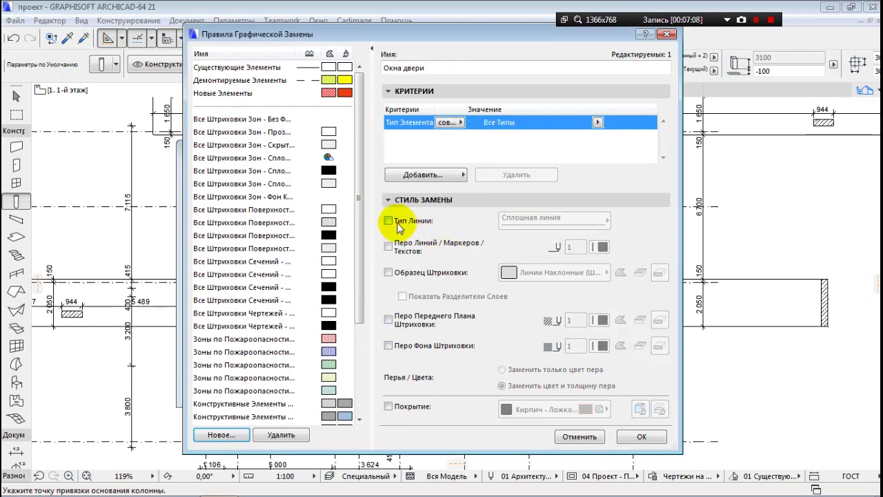
Step: Make the "Окна двери" rule override the line type with "Сплошная линия" and the line pen with pen 1, and save it
click(387, 221)
click(477, 220)
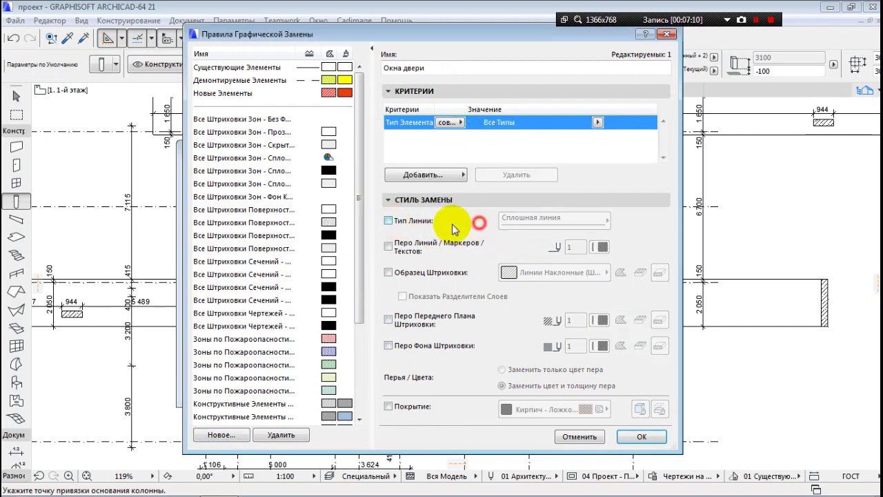
click(387, 221)
click(388, 247)
click(599, 246)
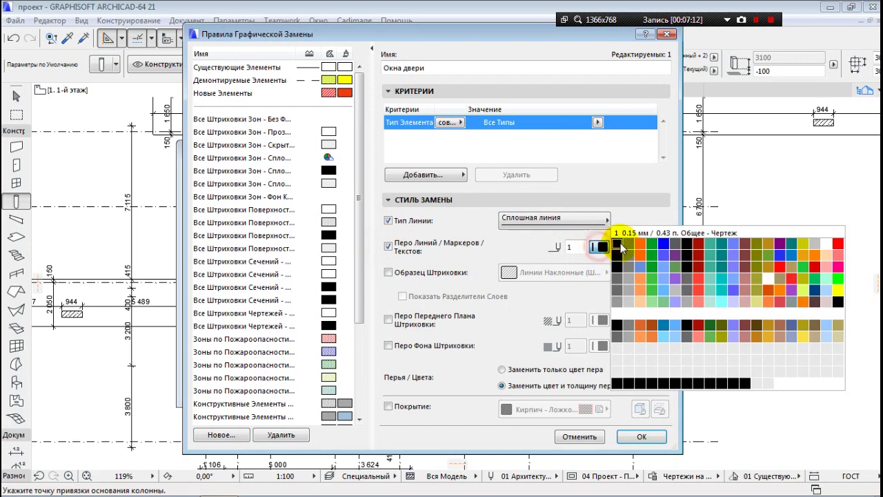
click(617, 245)
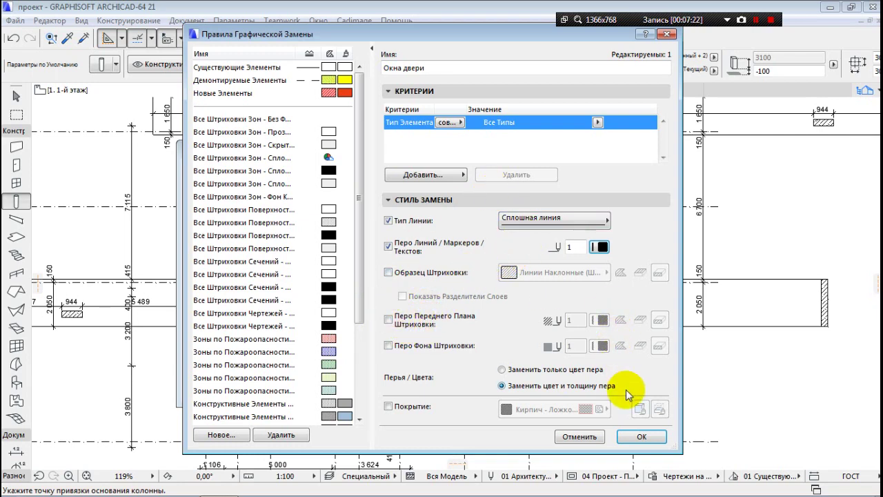
click(641, 437)
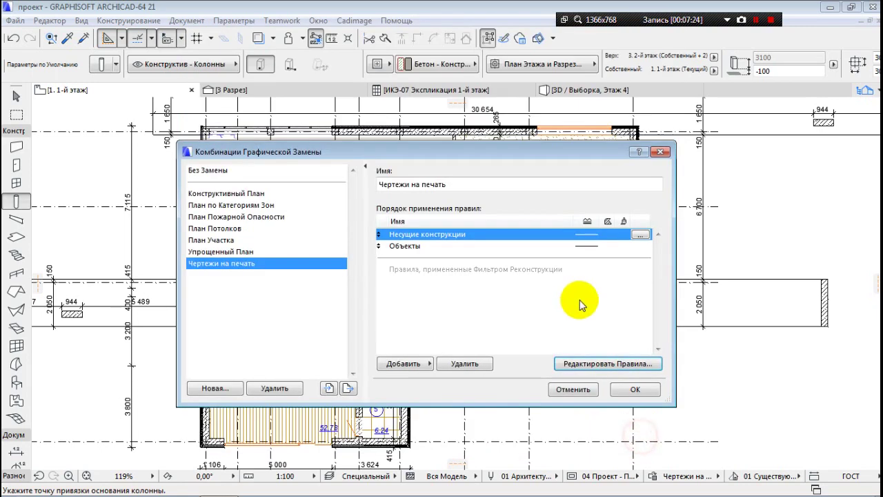
Step: Add the "Окна двери" rule to the "Чертежи на печать" combination and apply it to the floor plan
click(404, 364)
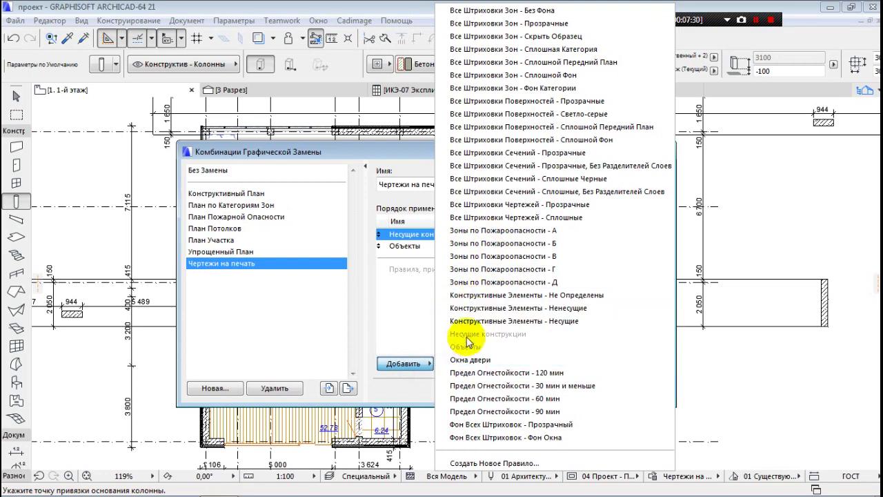
click(473, 359)
click(617, 391)
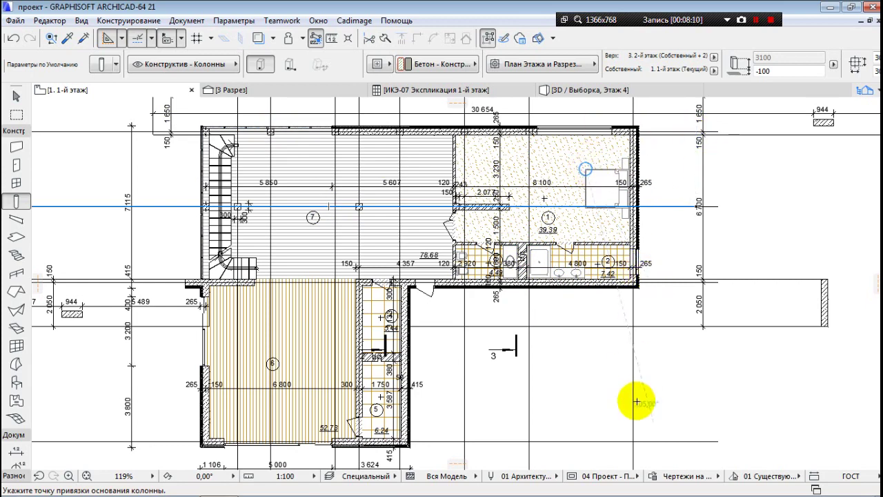
Step: Review the "Окна двери" and "Объекты" override rules and the available "Модельный Вид" criteria, and close the settings without saving
click(652, 476)
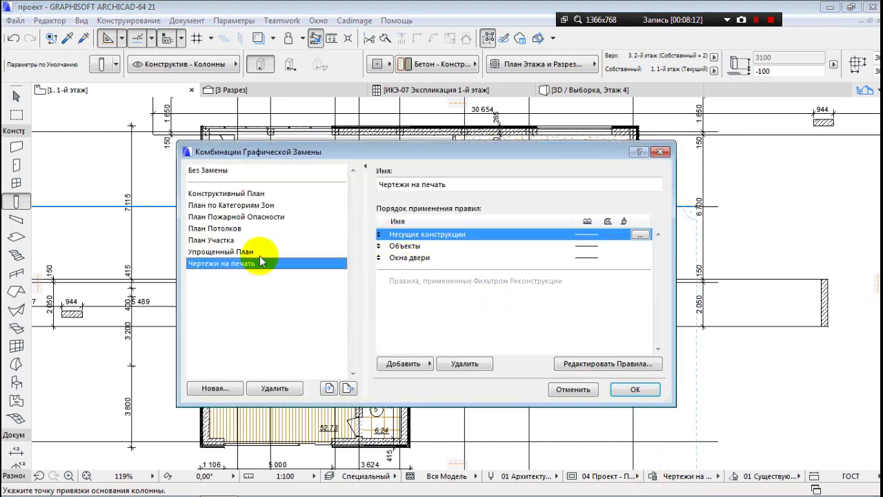
drag(384, 257, 404, 257)
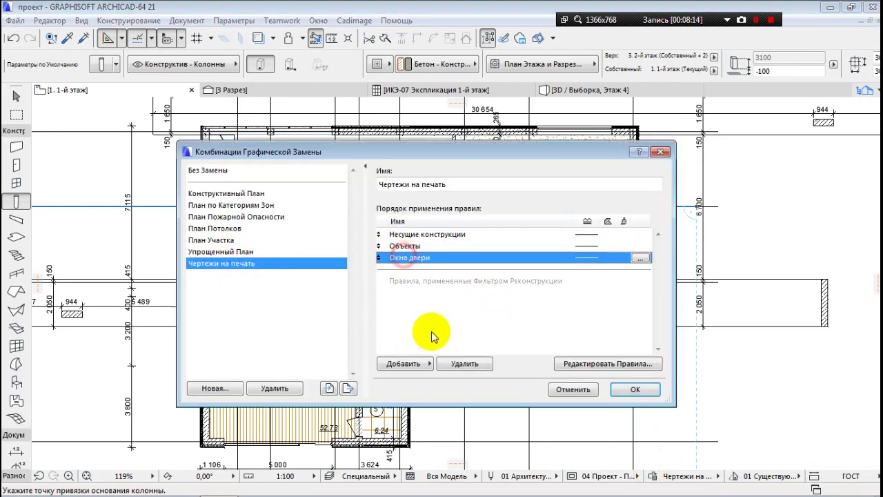
click(634, 369)
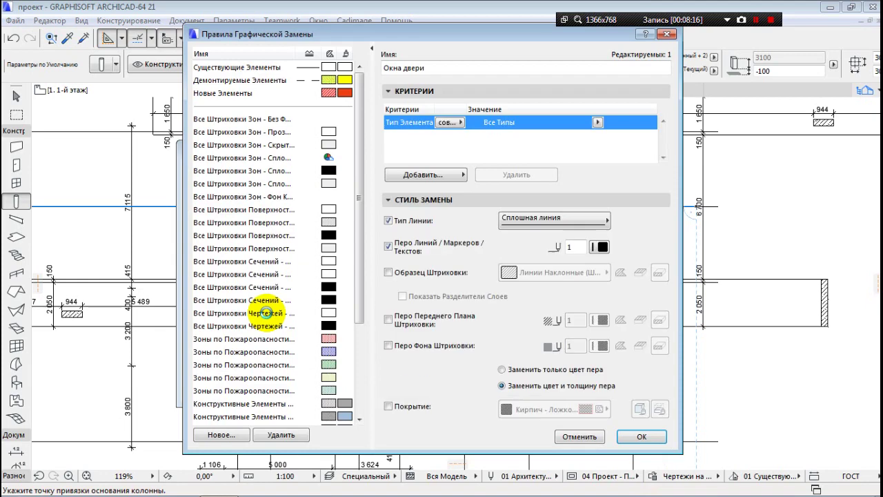
click(235, 262)
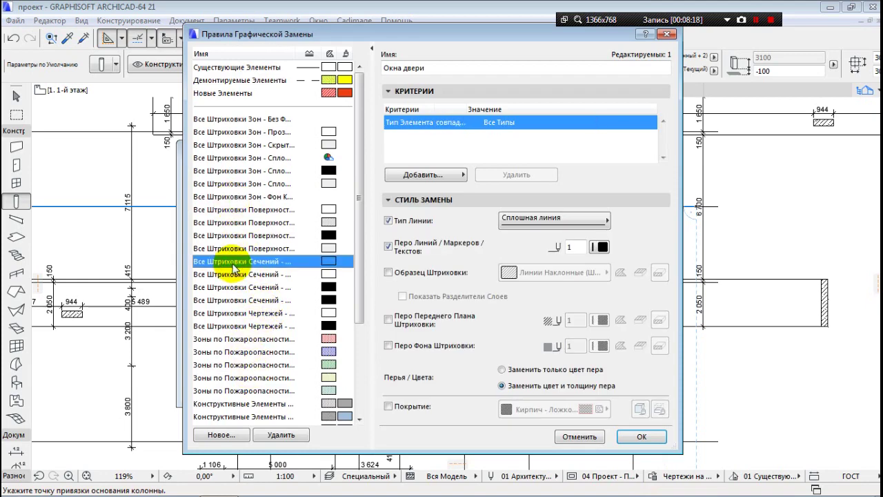
scroll(235, 269, down, 3)
click(205, 329)
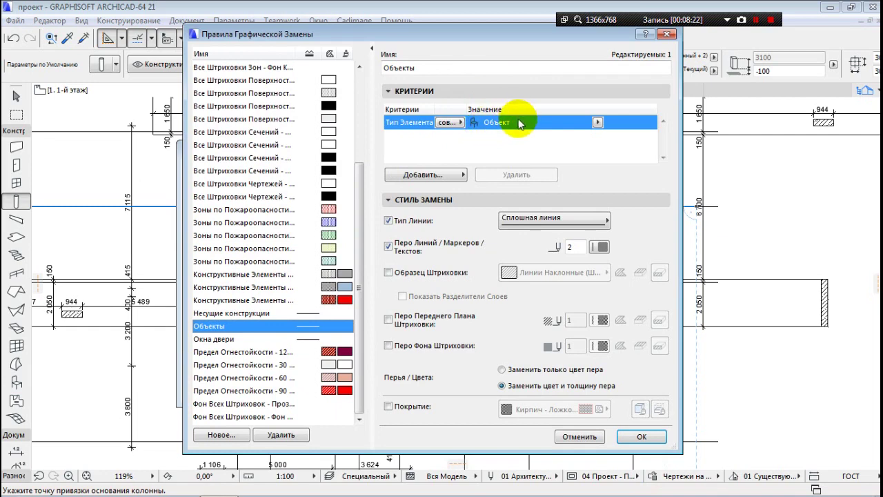
click(436, 175)
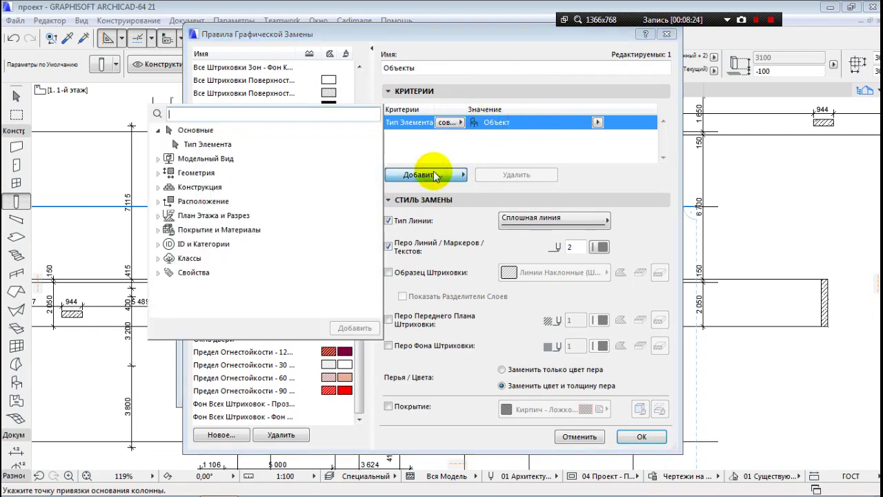
click(158, 159)
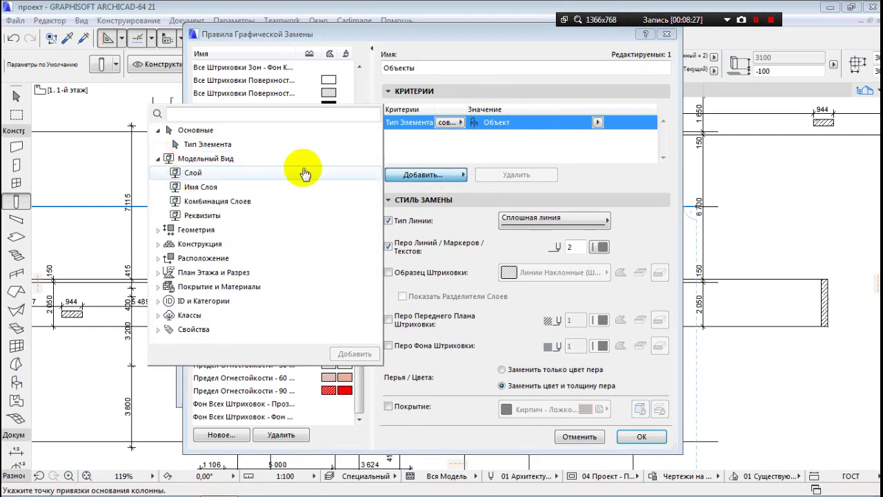
click(398, 34)
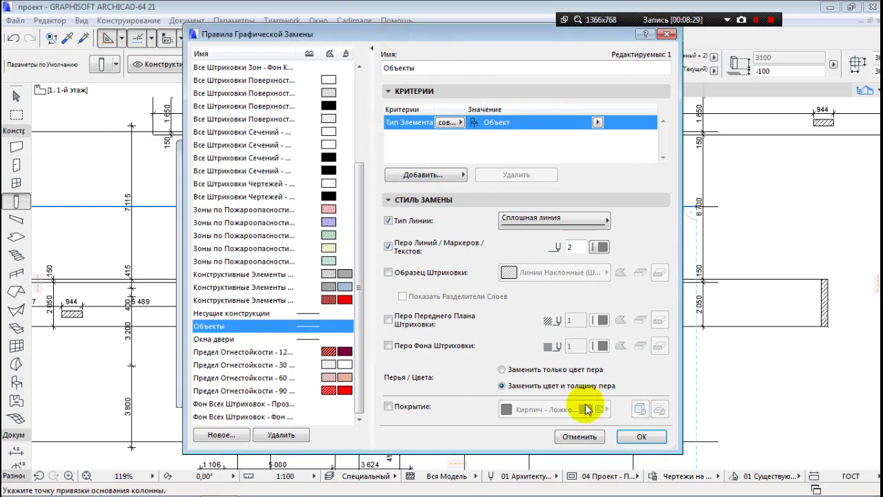
click(567, 437)
click(573, 390)
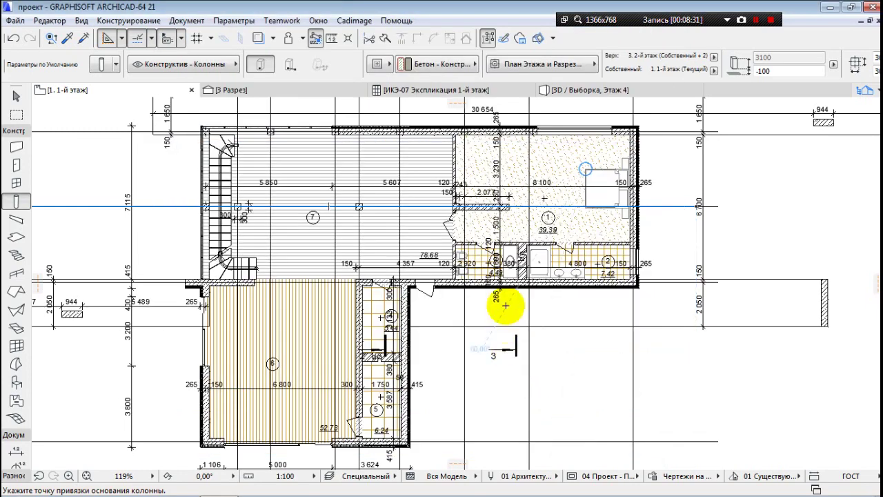
Step: Leave the Column tool and examine the overridden floor plan, checking the freestanding walls, axes, openings and partition junctions
key(Escape)
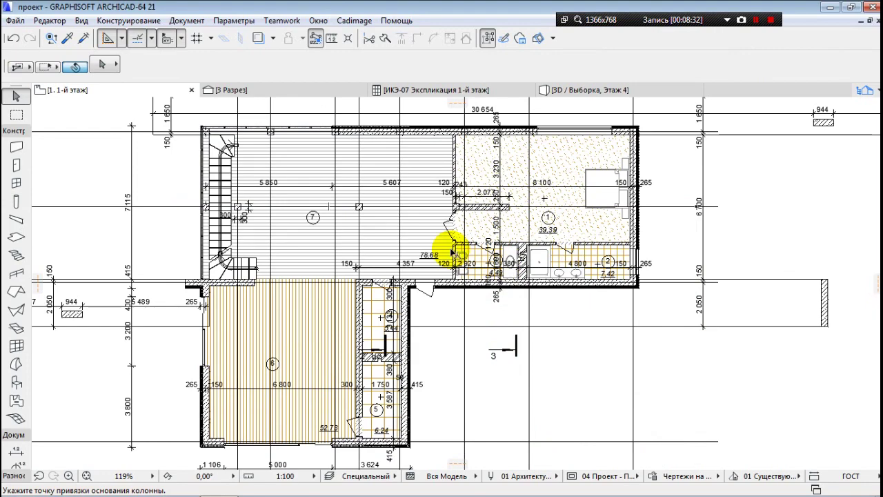
scroll(422, 292, down, 3)
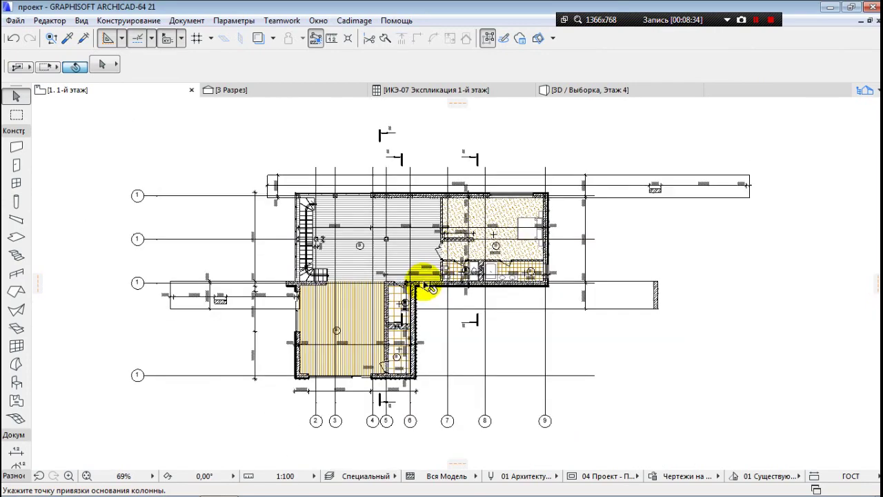
scroll(171, 287, up, 8)
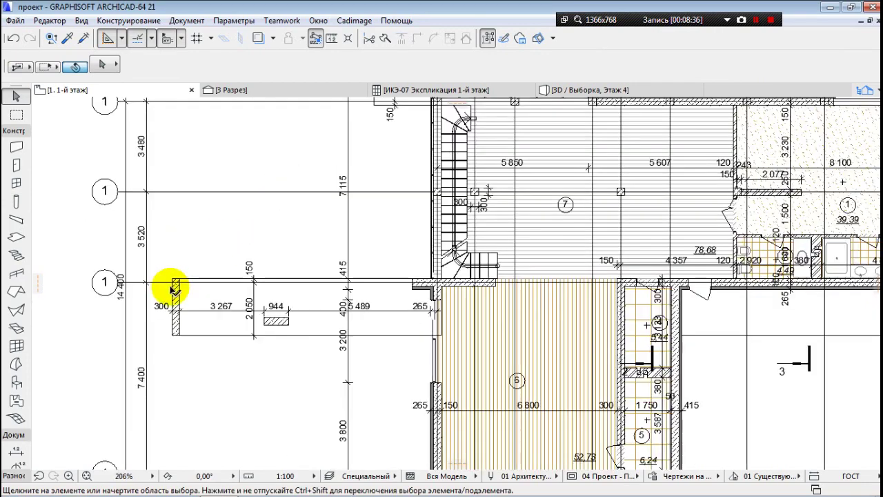
scroll(122, 241, down, 5)
scroll(103, 253, up, 5)
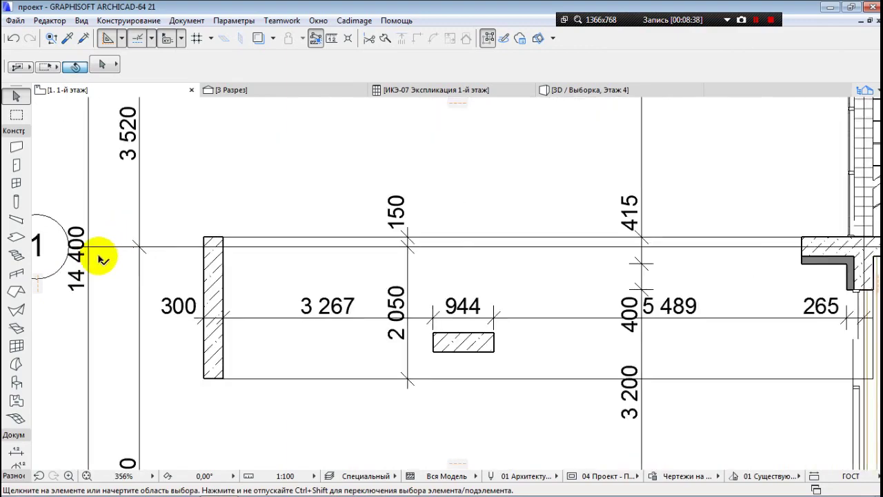
scroll(108, 256, down, 8)
scroll(424, 237, up, 8)
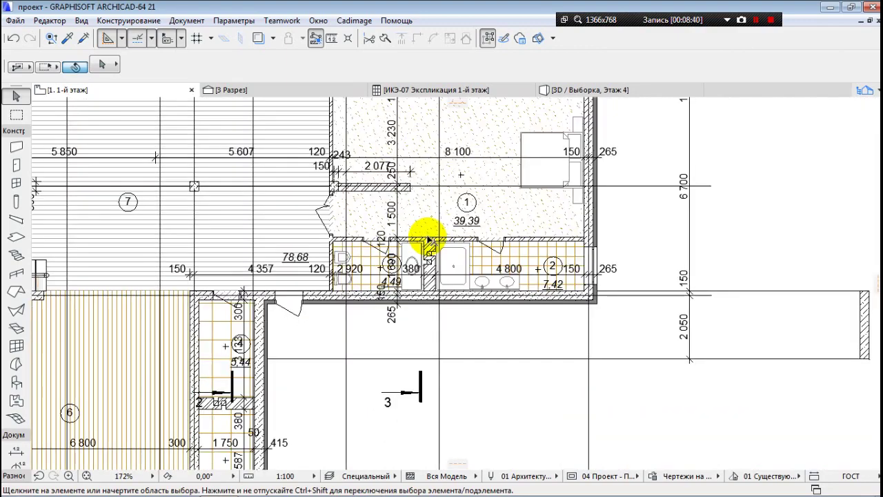
scroll(435, 245, up, 3)
scroll(424, 286, down, 7)
scroll(442, 345, down, 2)
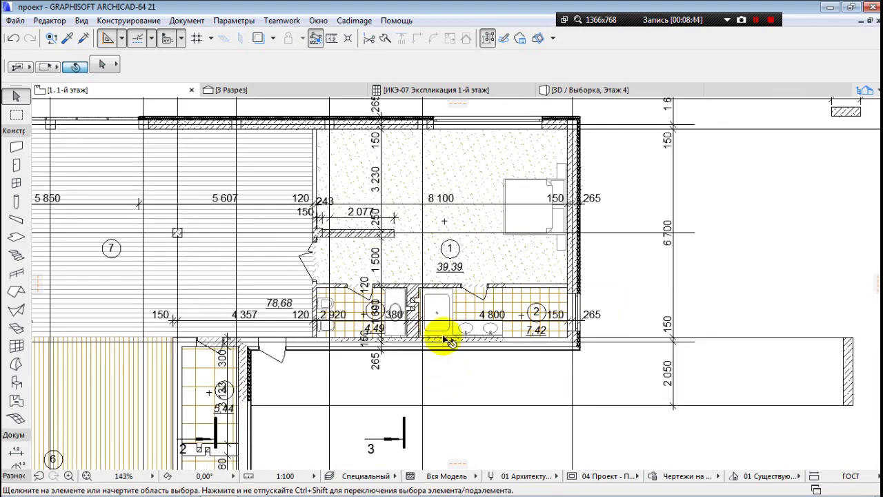
mouse_move(452, 299)
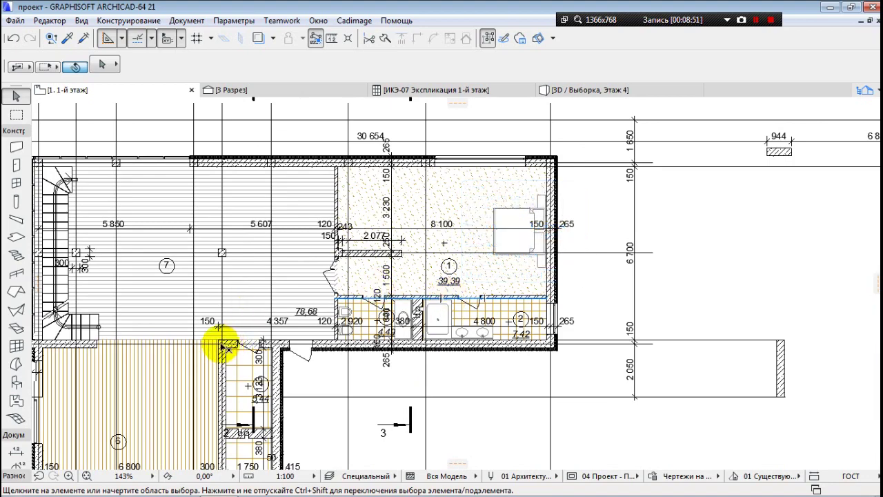
scroll(216, 341, up, 4)
scroll(208, 334, down, 2)
scroll(209, 334, down, 5)
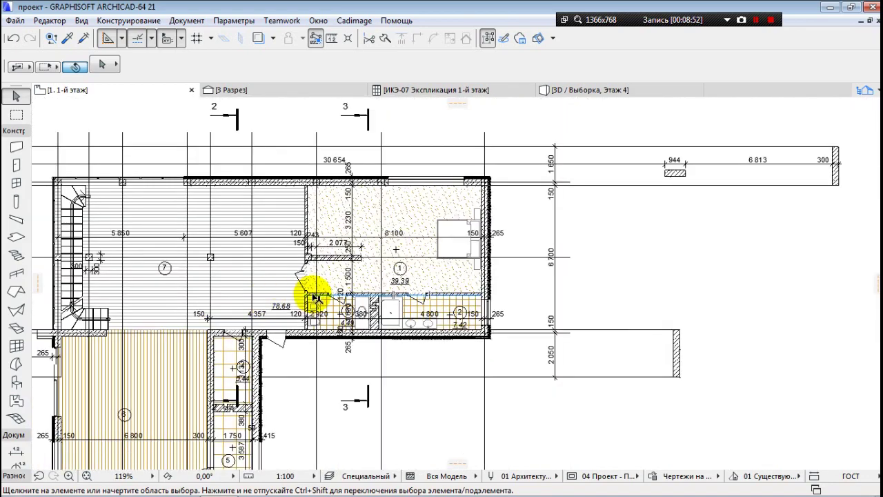
Step: Shorten the horizontal partition above room 3 so its end meets the inner face of the perpendicular partition beside room 7
scroll(314, 295, up, 4)
scroll(307, 297, up, 7)
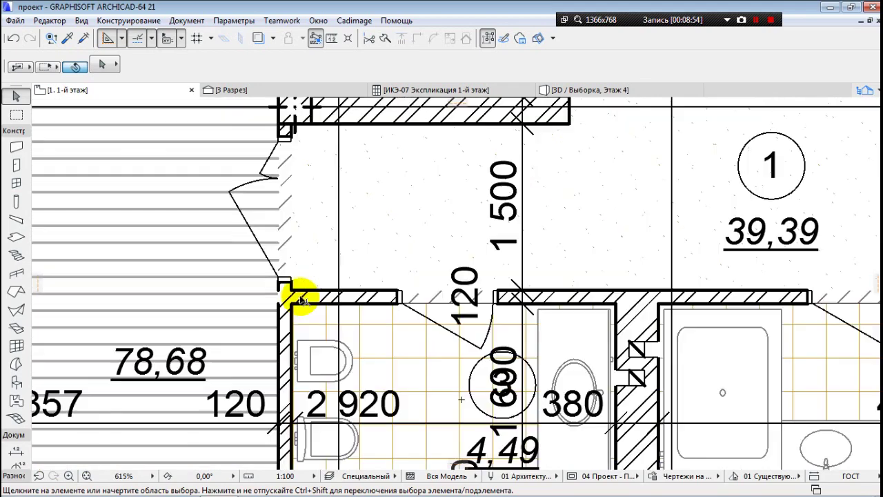
click(296, 289)
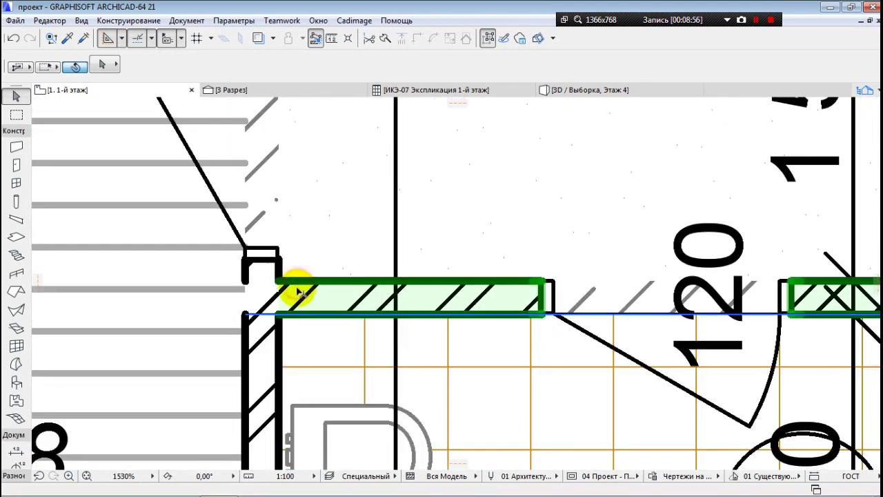
click(247, 318)
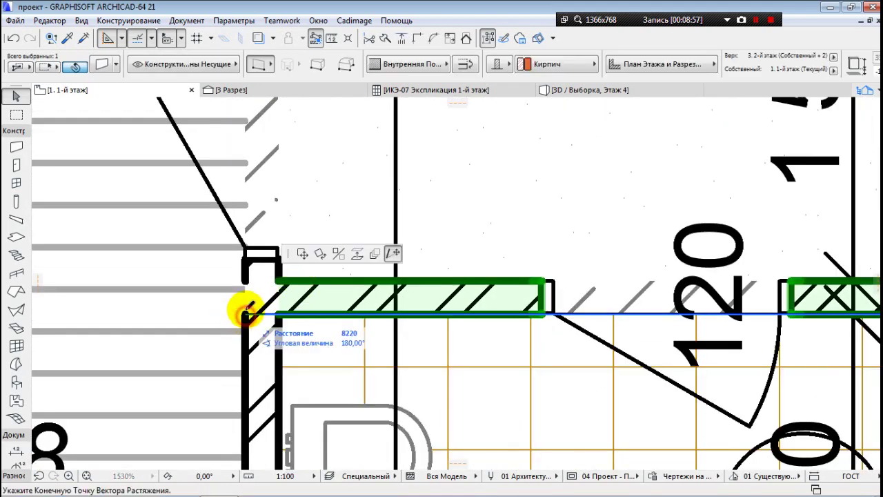
click(283, 311)
scroll(276, 324, down, 4)
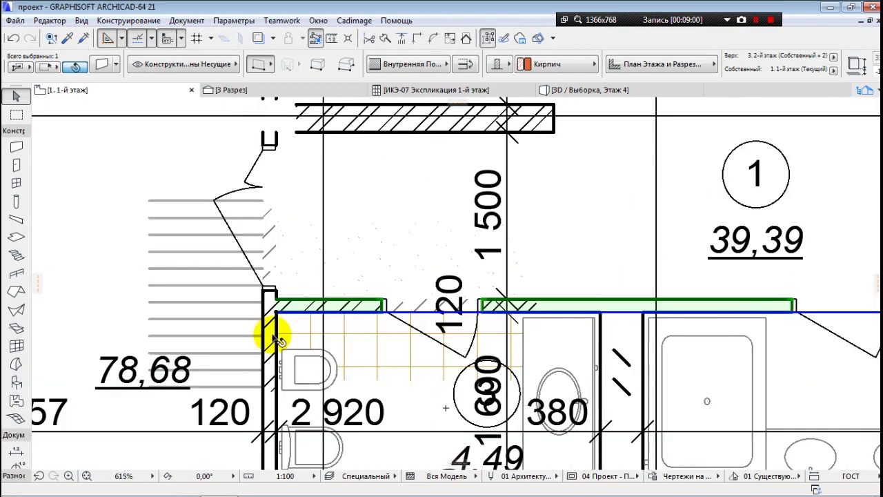
Step: Deselect the partition and examine the two Ventkanal openings in the wall between rooms 3 and 2 and the adjacent bathtub
key(Escape)
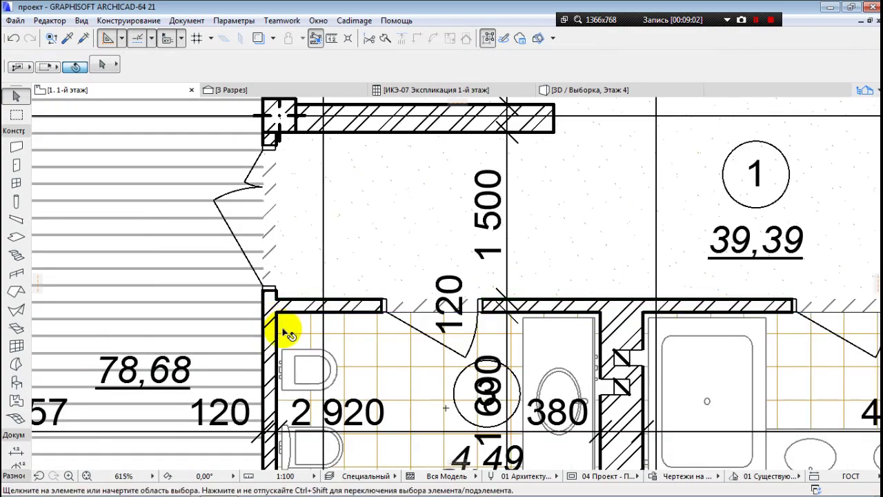
scroll(283, 331, down, 3)
scroll(445, 355, up, 5)
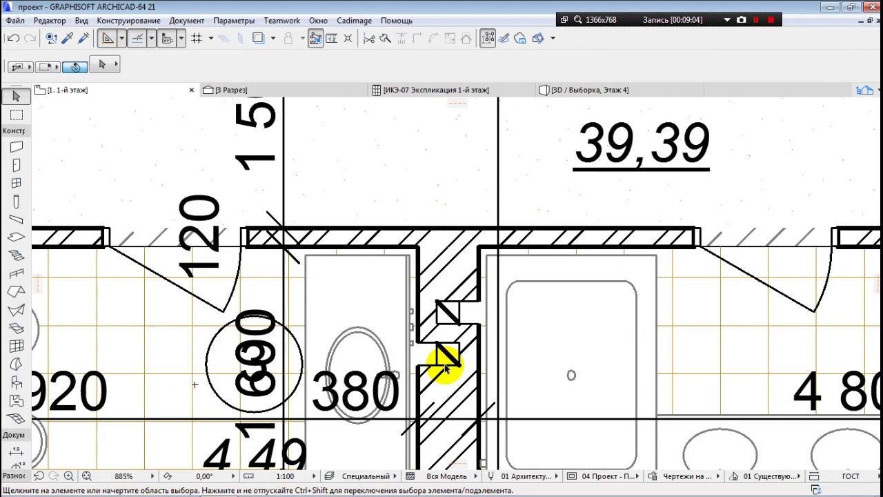
click(455, 366)
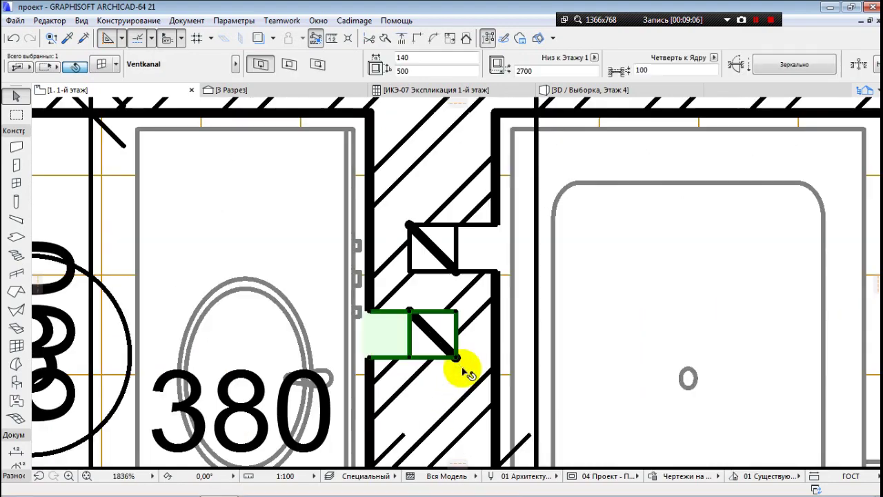
scroll(457, 365, up, 3)
scroll(292, 296, down, 4)
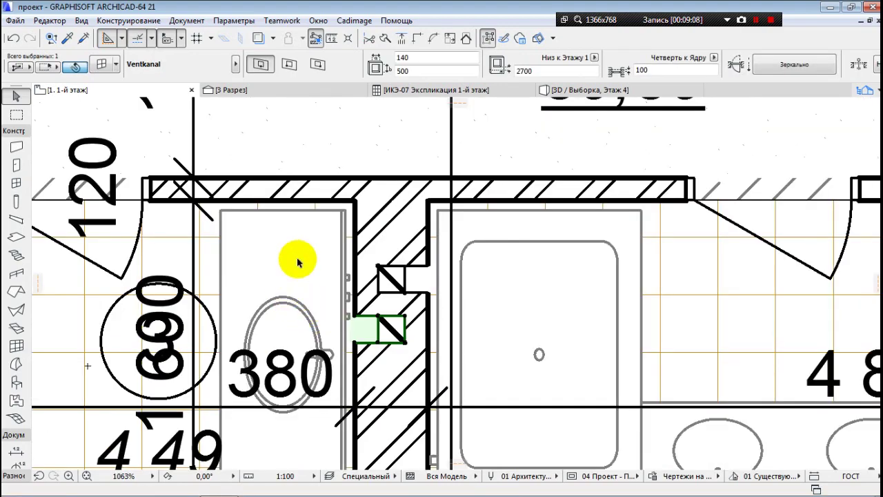
scroll(306, 265, down, 3)
scroll(400, 325, up, 3)
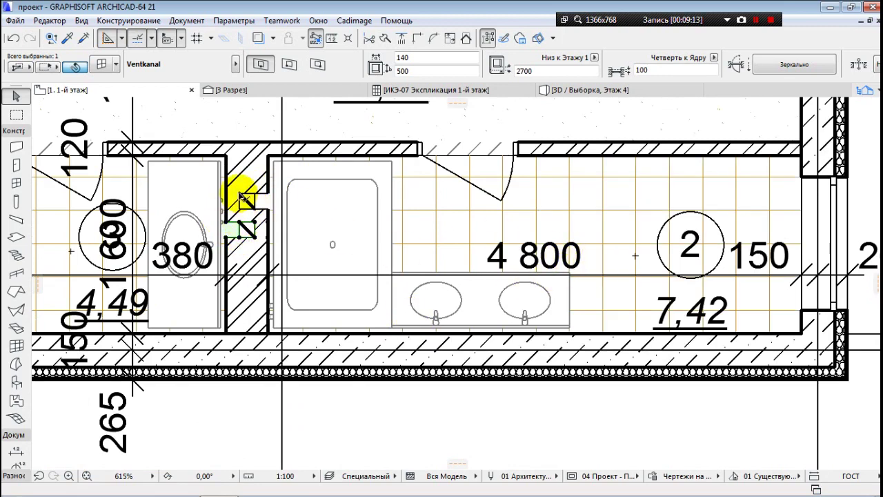
click(242, 203)
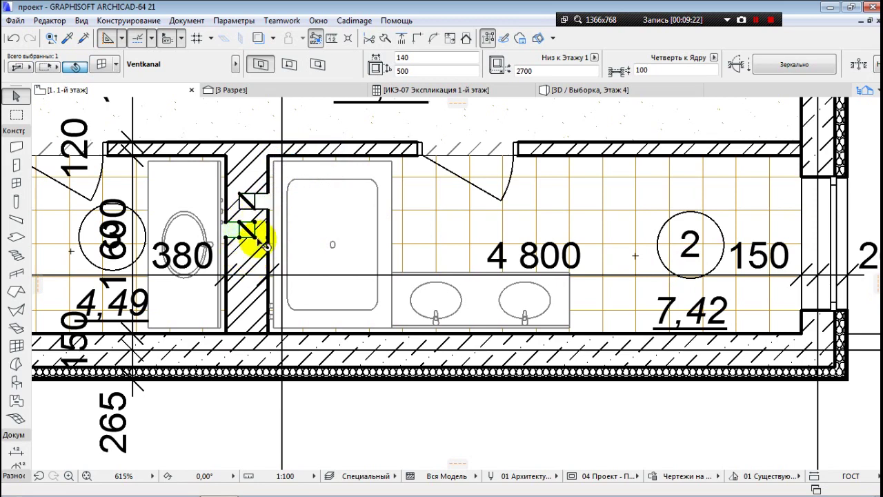
key(Escape)
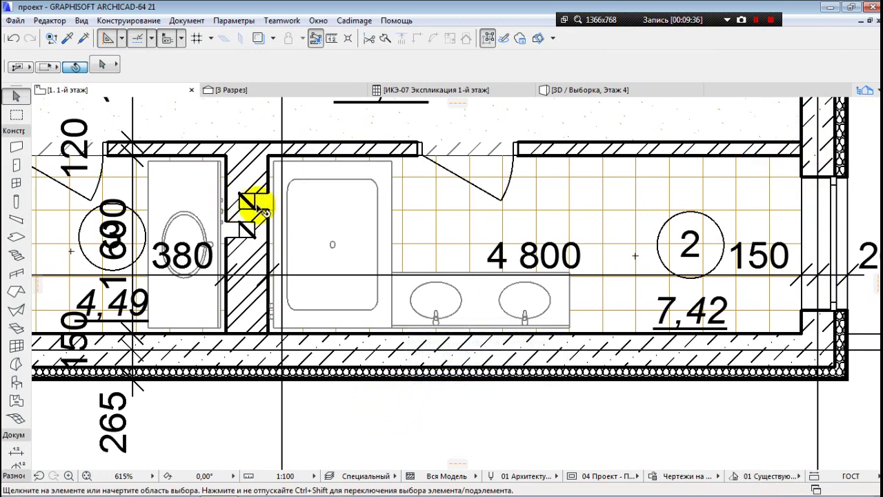
scroll(430, 299, down, 2)
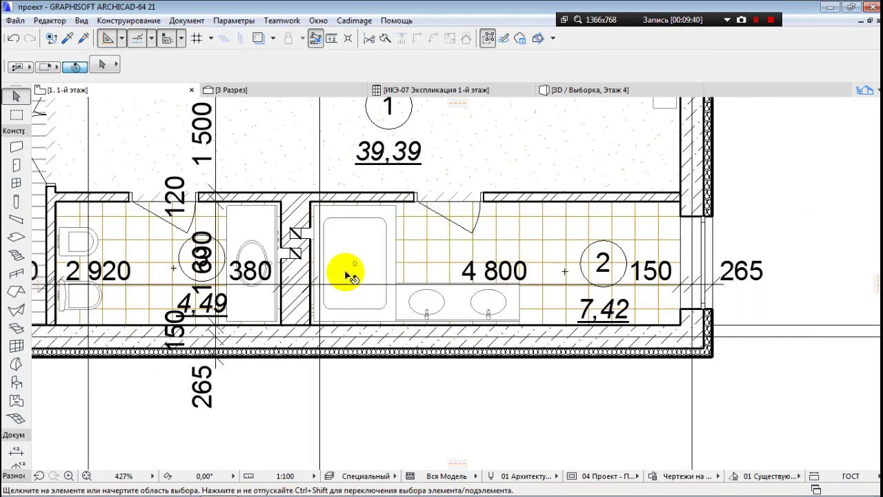
mouse_move(352, 277)
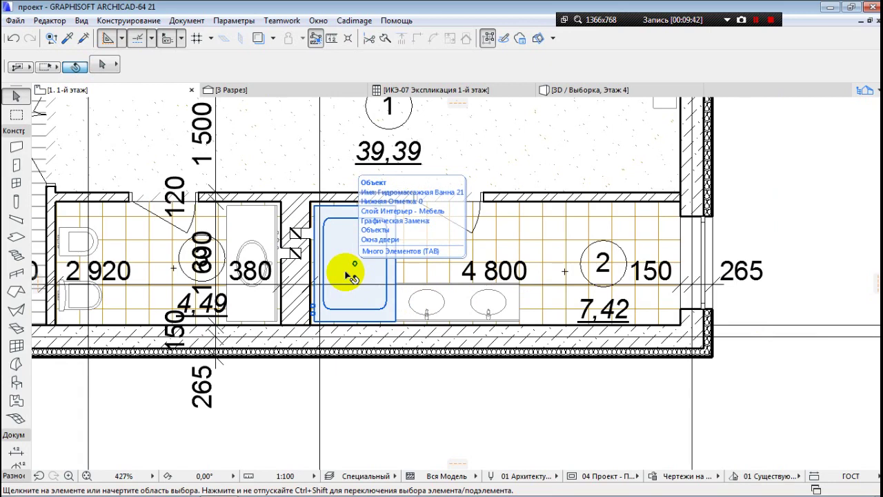